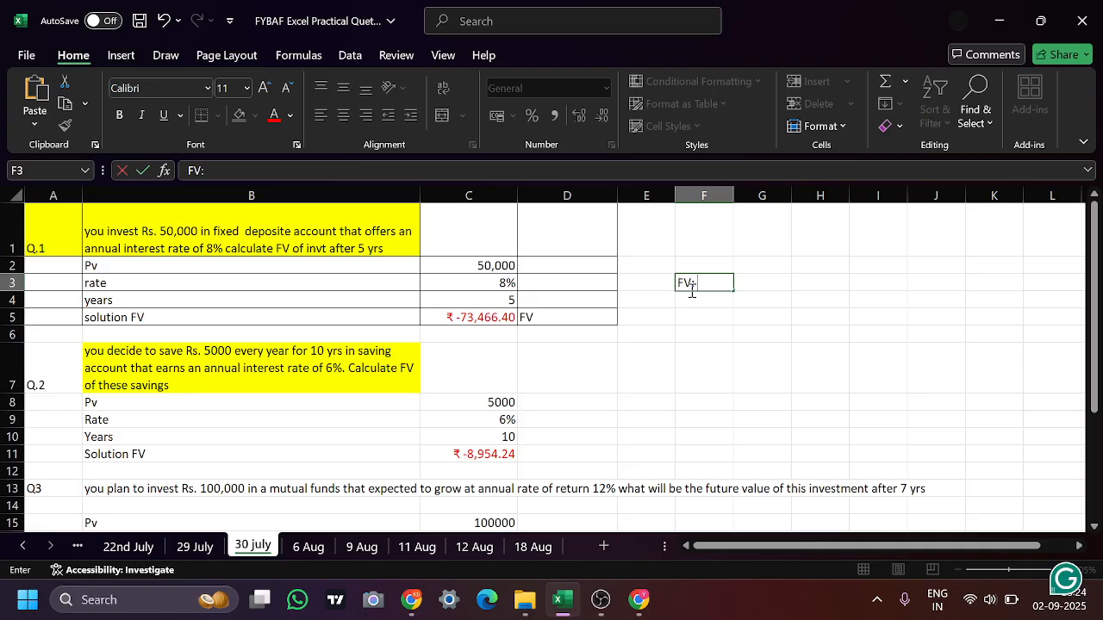
left_click_drag(691, 291, 692, 293)
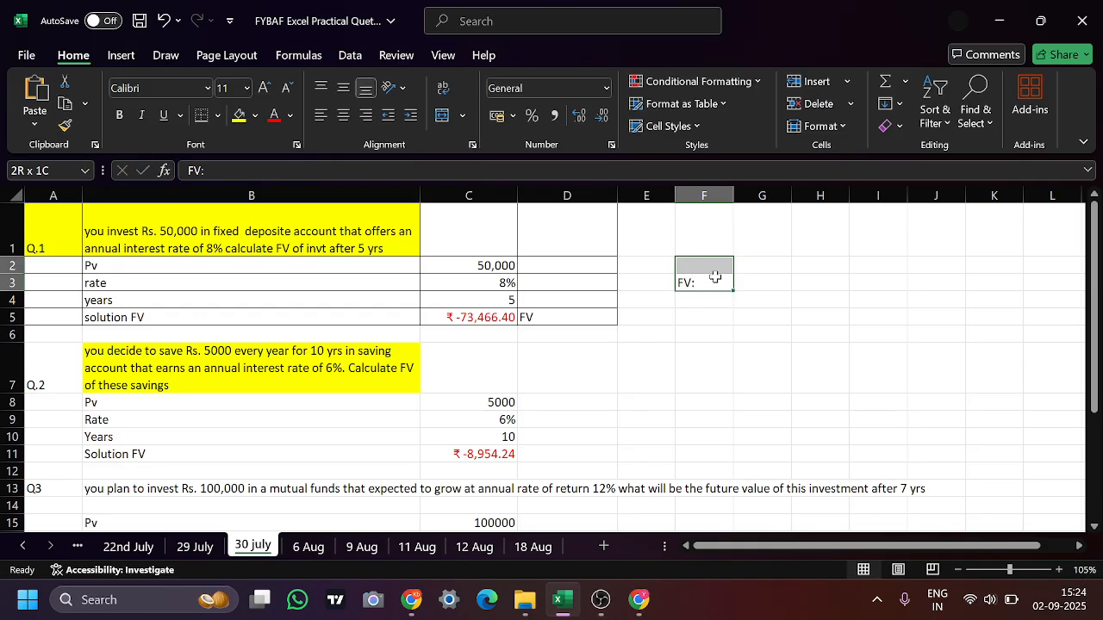
double_click(714, 281)
type("Cu")
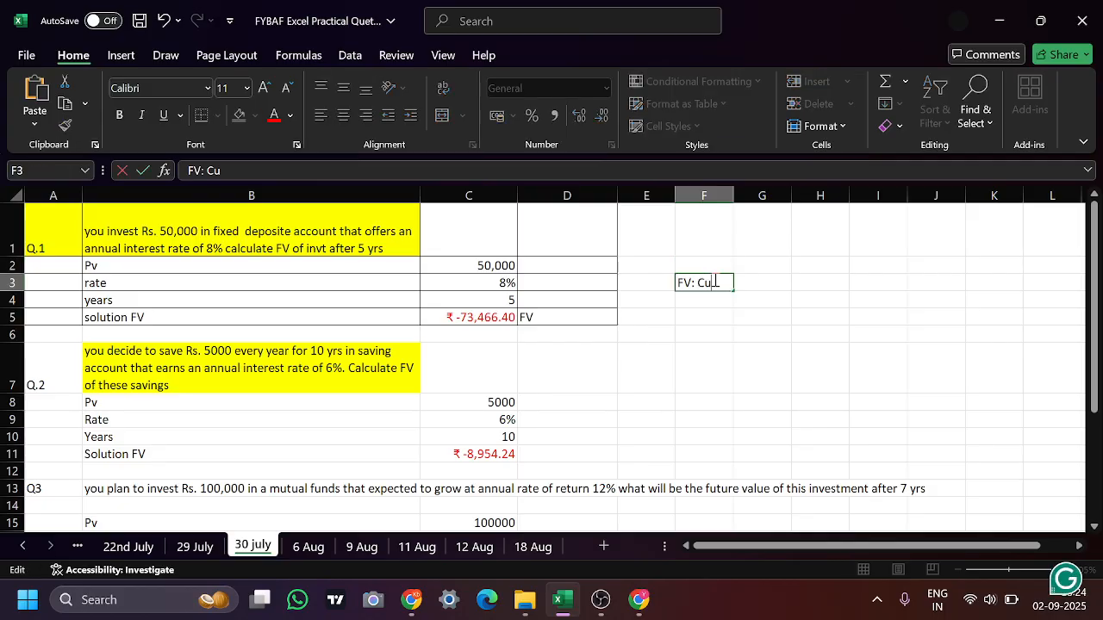
type("rrent FV")
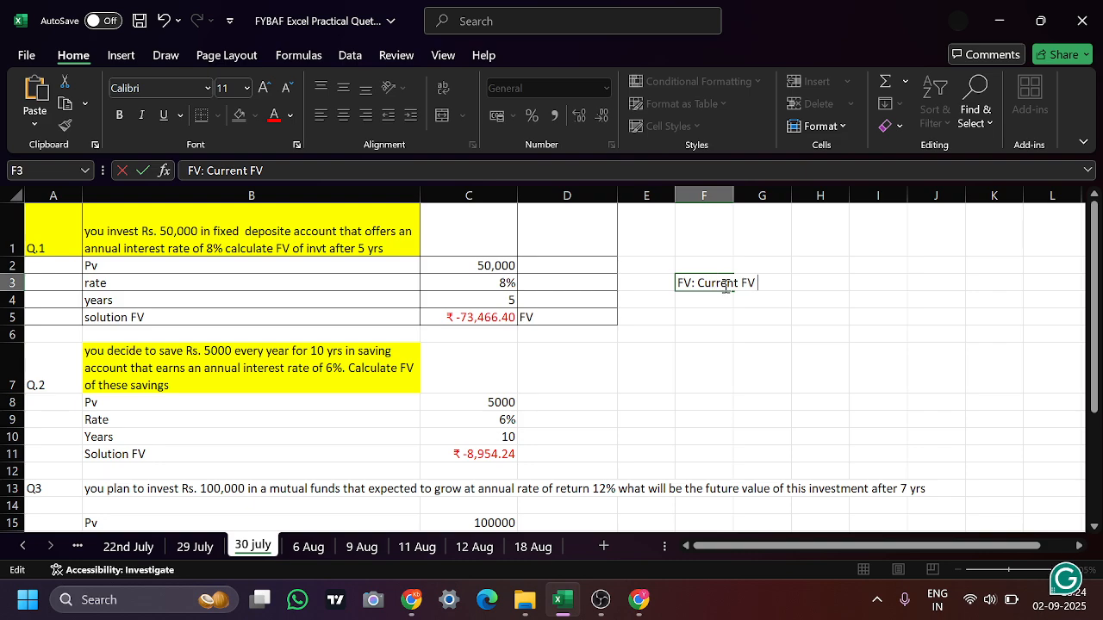
key("BackSpace")
key("BackSpace")
key("BackSpace")
key("BackSpace")
key("BackSpace")
key("BackSpace")
key("BackSpace")
key("BackSpace")
key("BackSpace")
key("BackSpace")
key("BackSpace")
key("BackSpace")
key("BackSpace")
key("BackSpace")
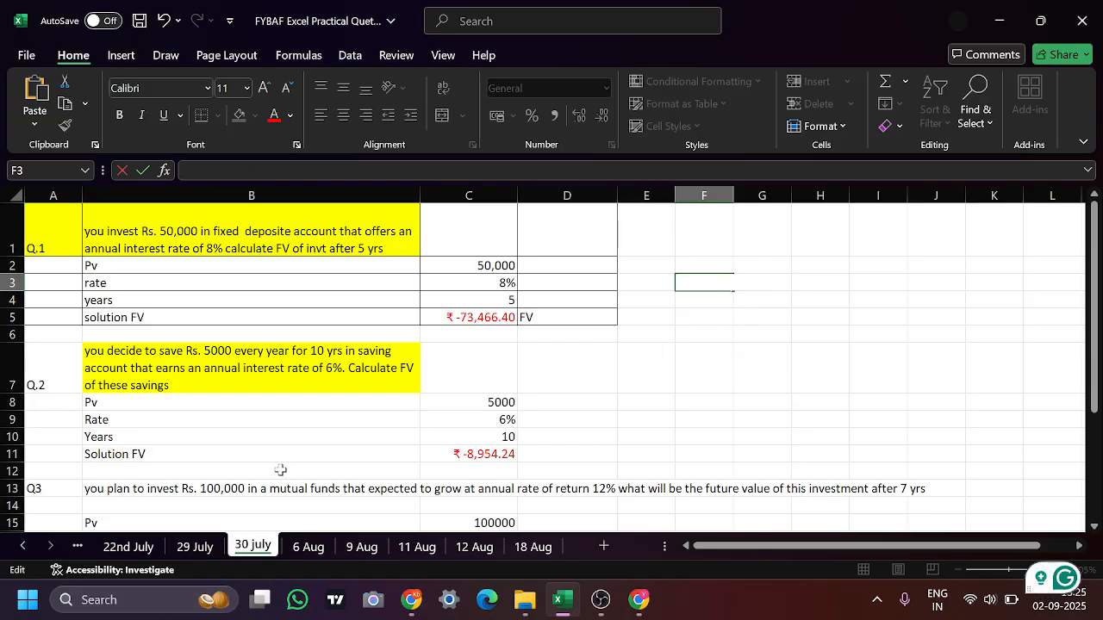
Check the PV formula note on the 29 July sheet and enter "FV= PV *(1+r)n" in cell F3 of the 30 july sheet
left_click(193, 548)
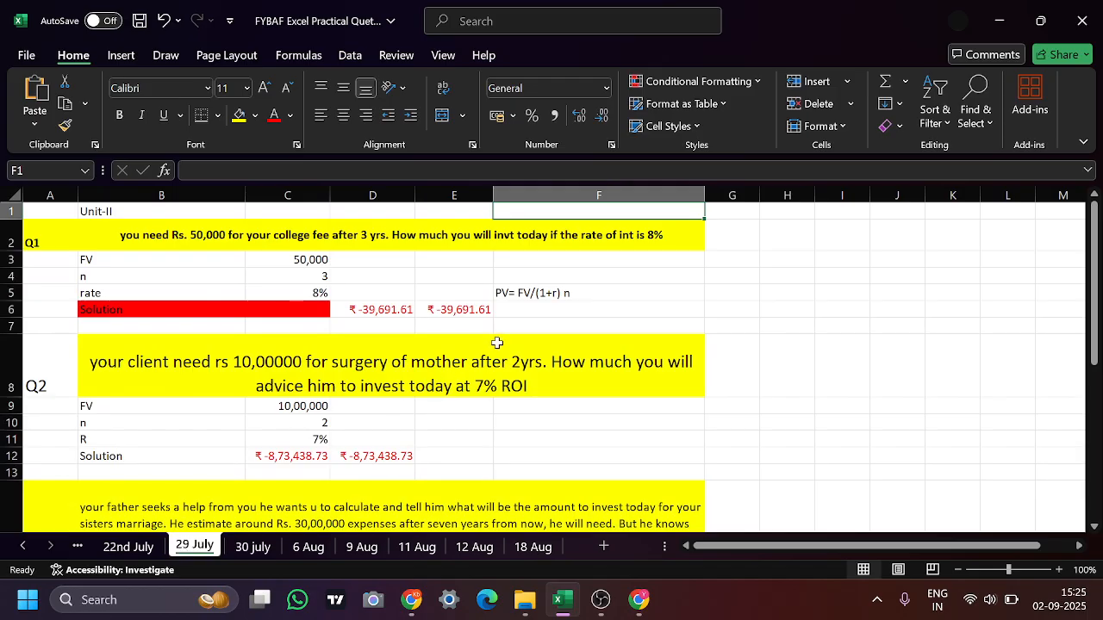
left_click(543, 293)
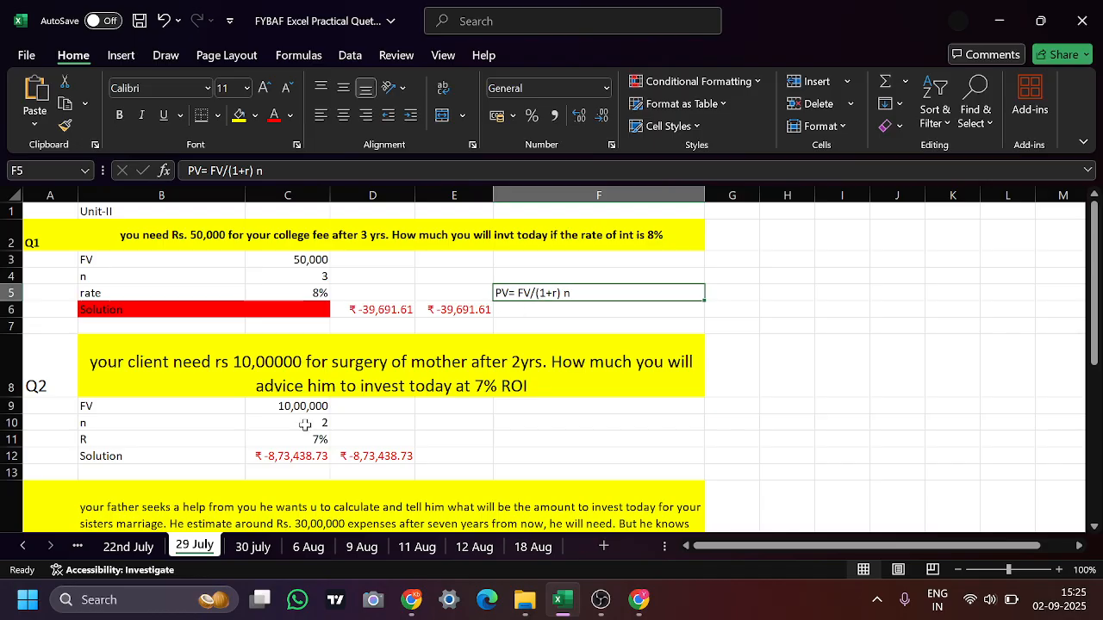
left_click(253, 548)
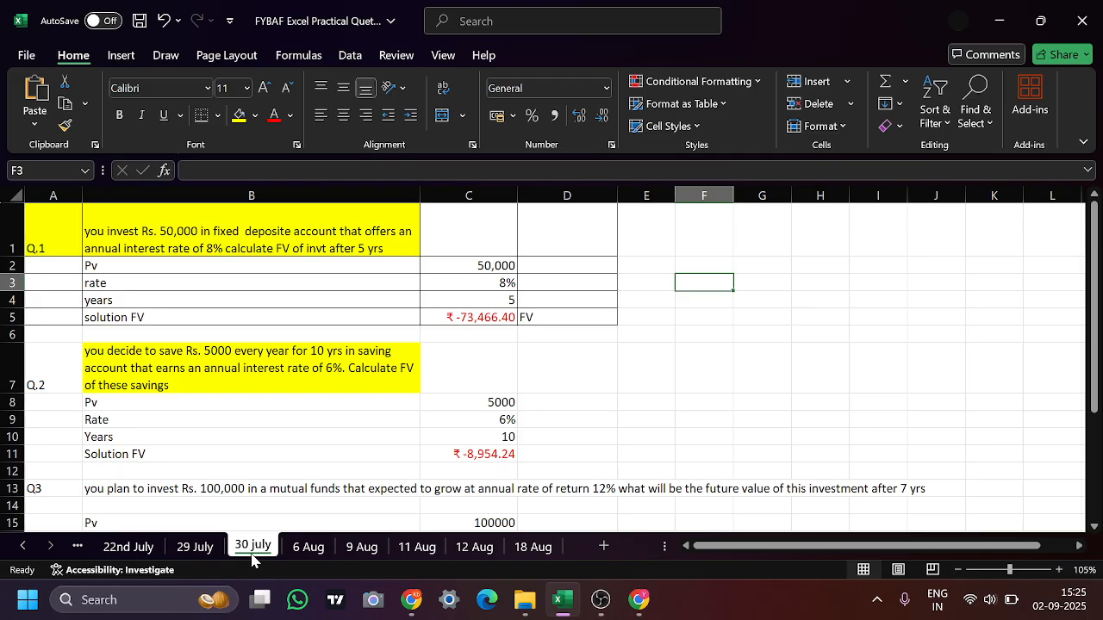
type("FV= PV *(1+r)n")
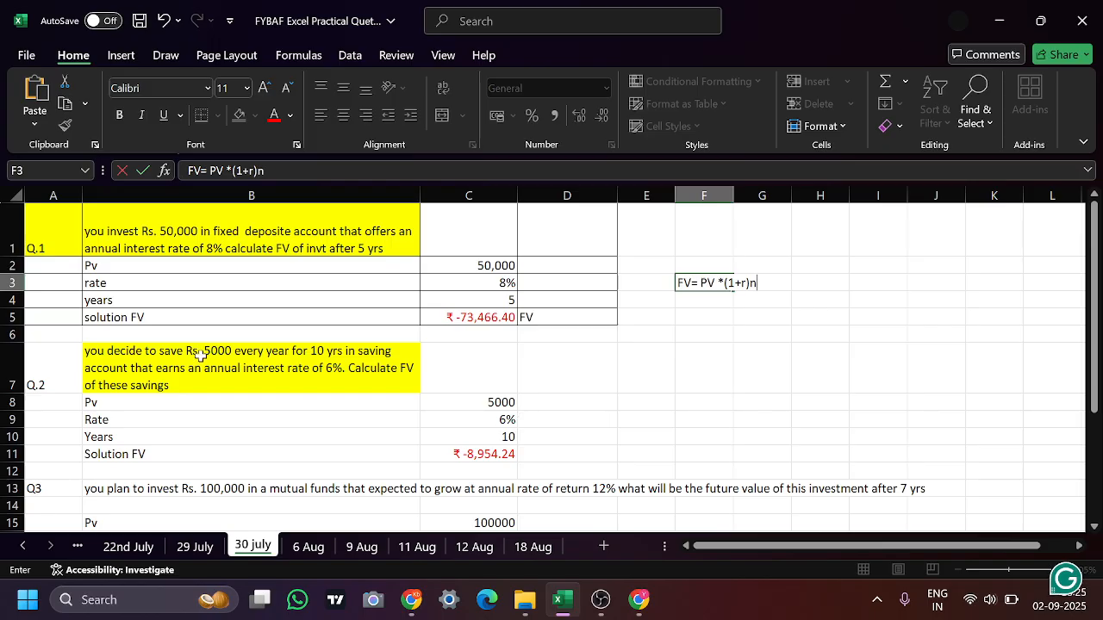
Review the Q.1 question and its present value, rate and years in B1:C4
left_click(147, 233)
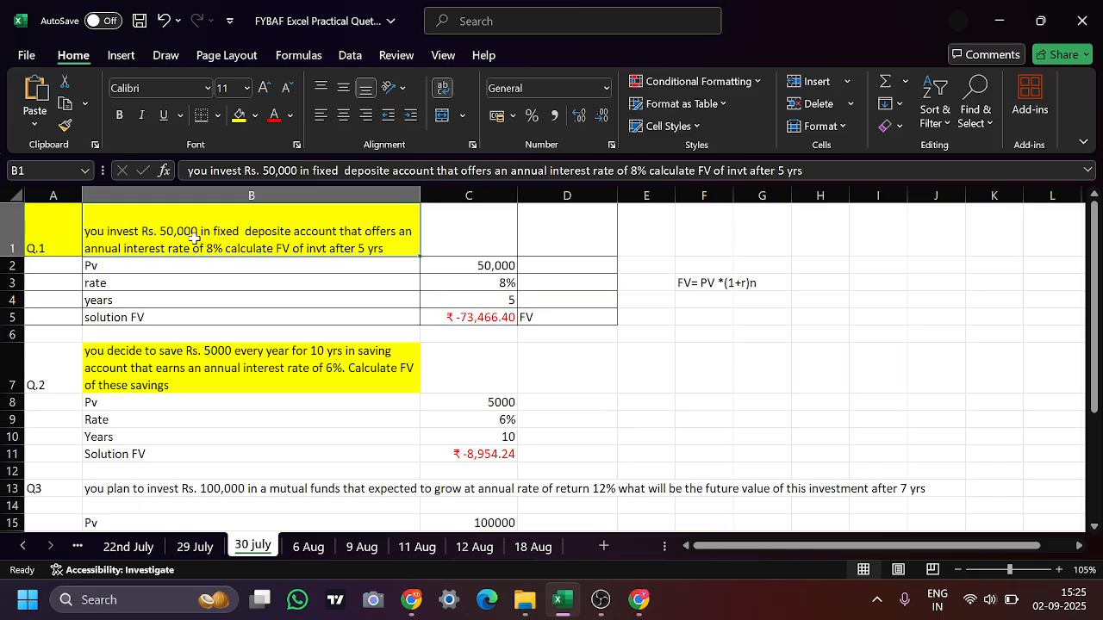
left_click(125, 266)
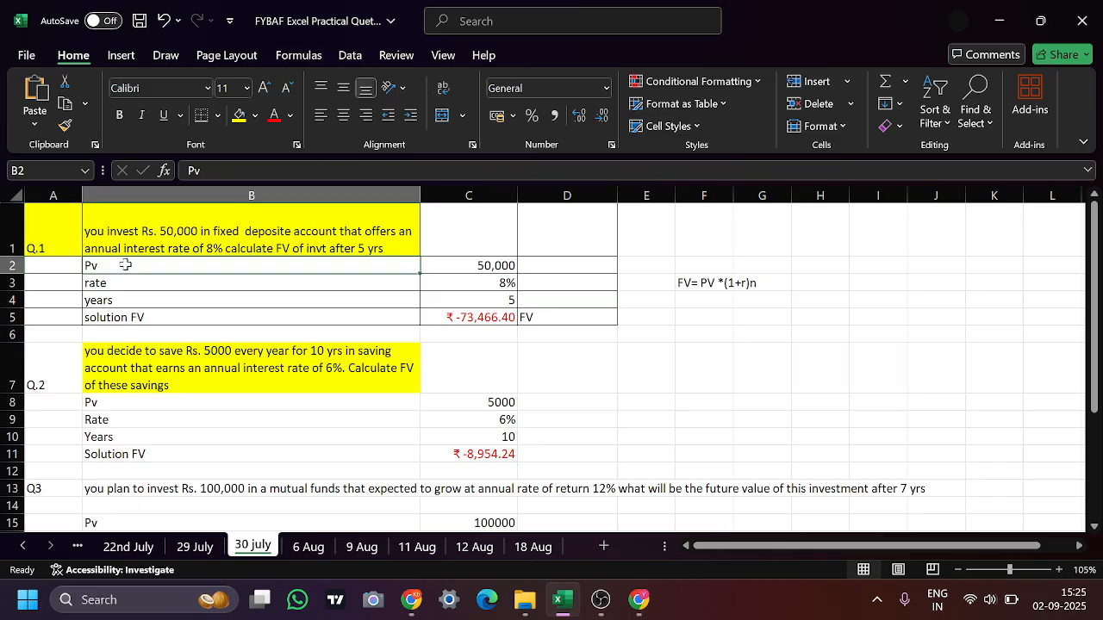
left_click(474, 269)
left_click(292, 287)
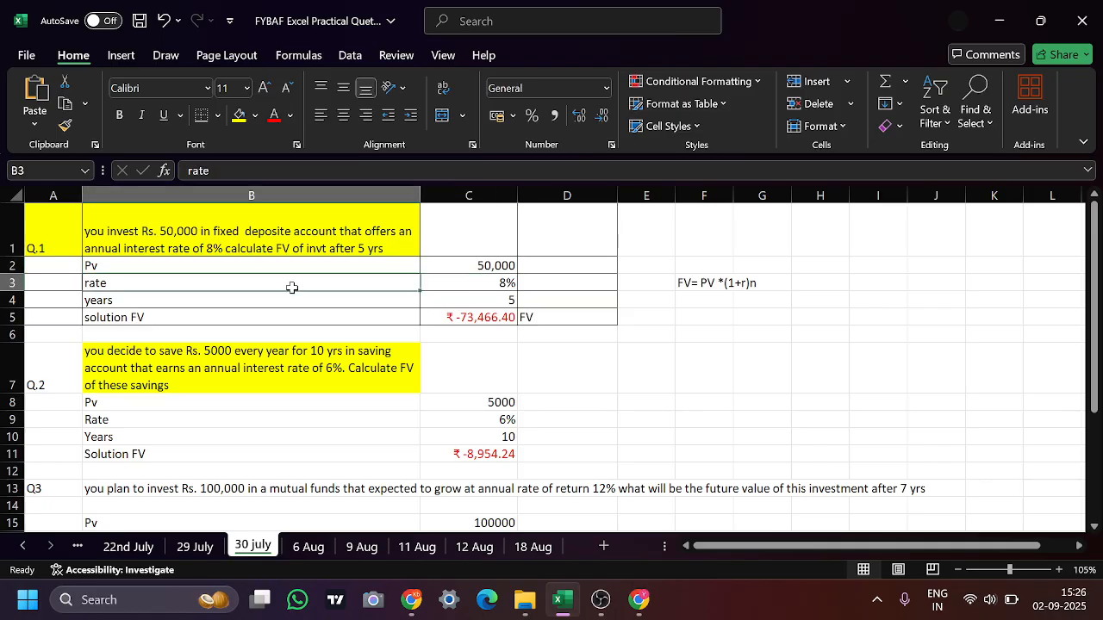
left_click(490, 285)
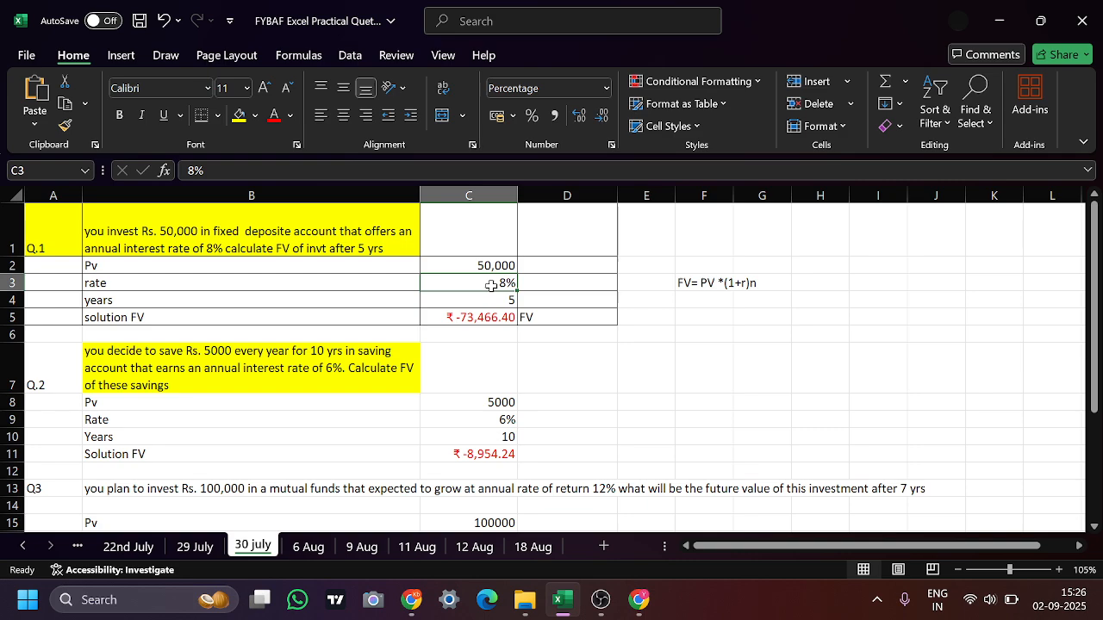
left_click(342, 296)
left_click(463, 296)
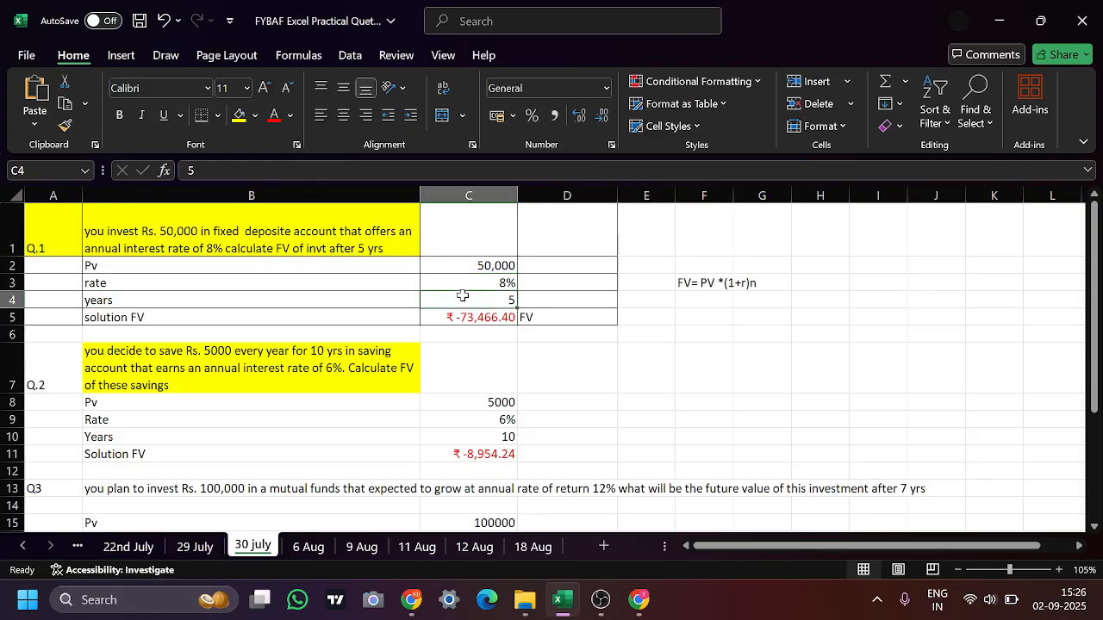
Make the word "FV" bold in the Q.1 question text in cell B1
double_click(285, 247)
left_click_drag(294, 249, 274, 248)
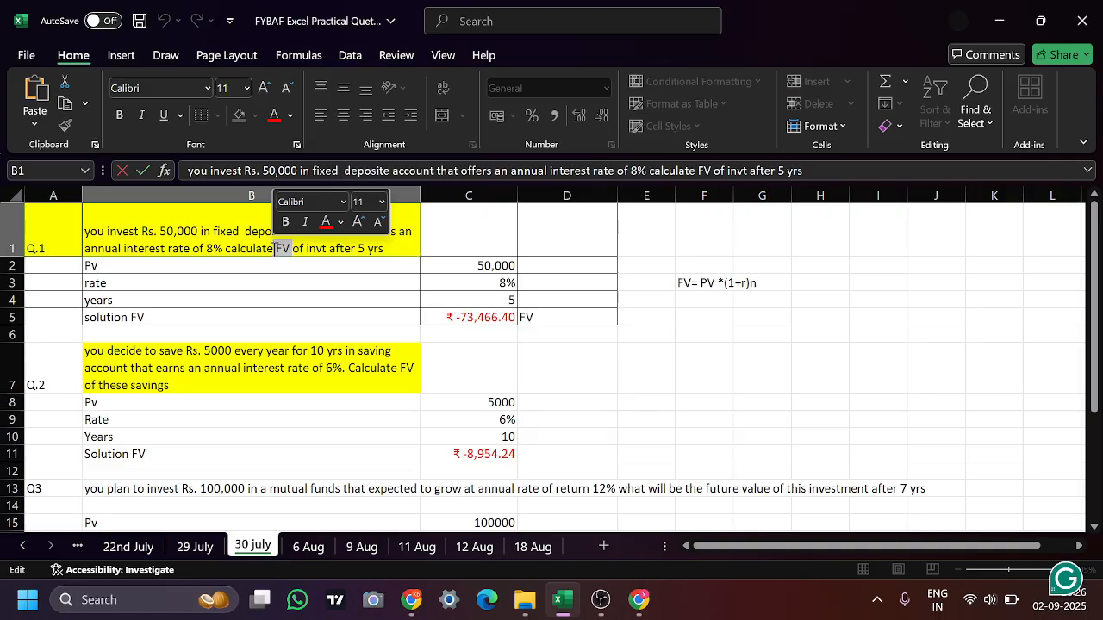
key("ctrl+b")
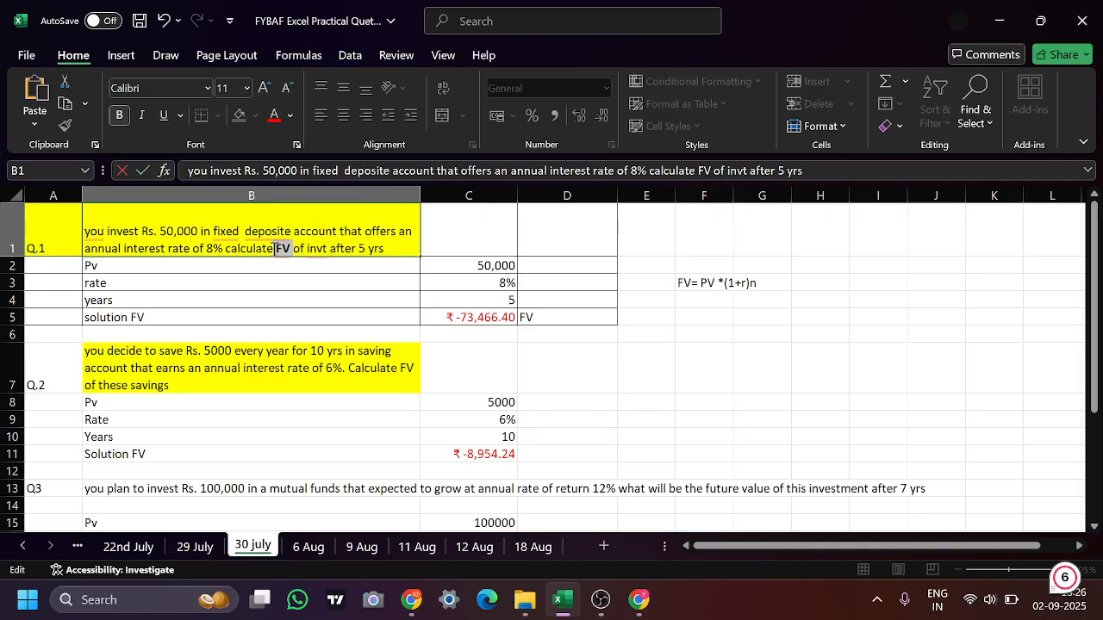
Enter an FV formula in D5 using C3 as the rate, C4 as the number of periods and 0 as the payment
left_click(571, 316)
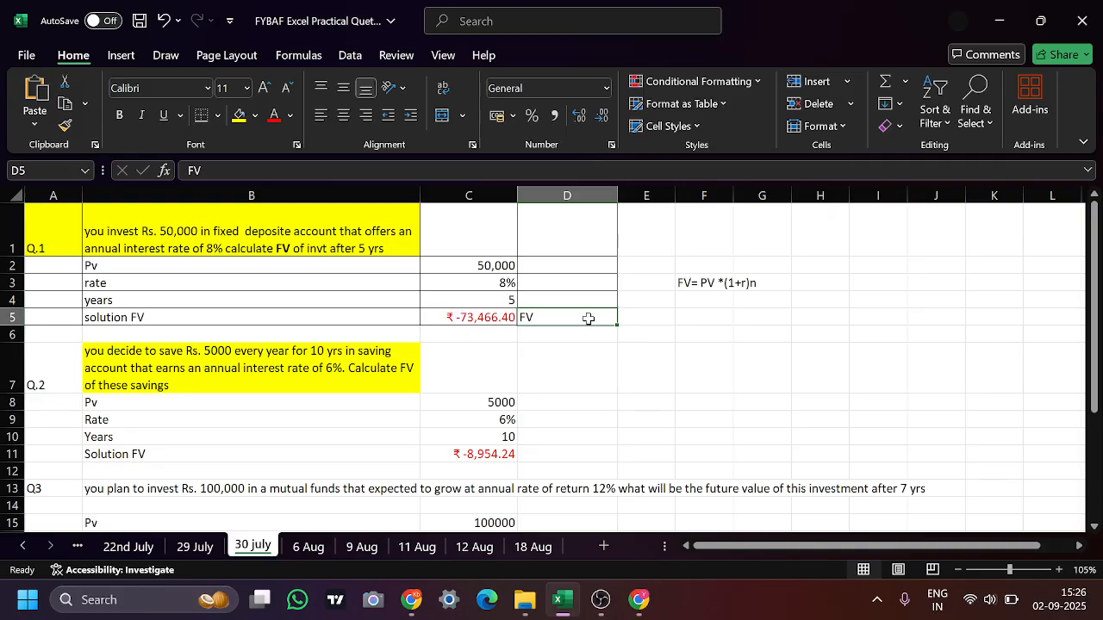
type("=f")
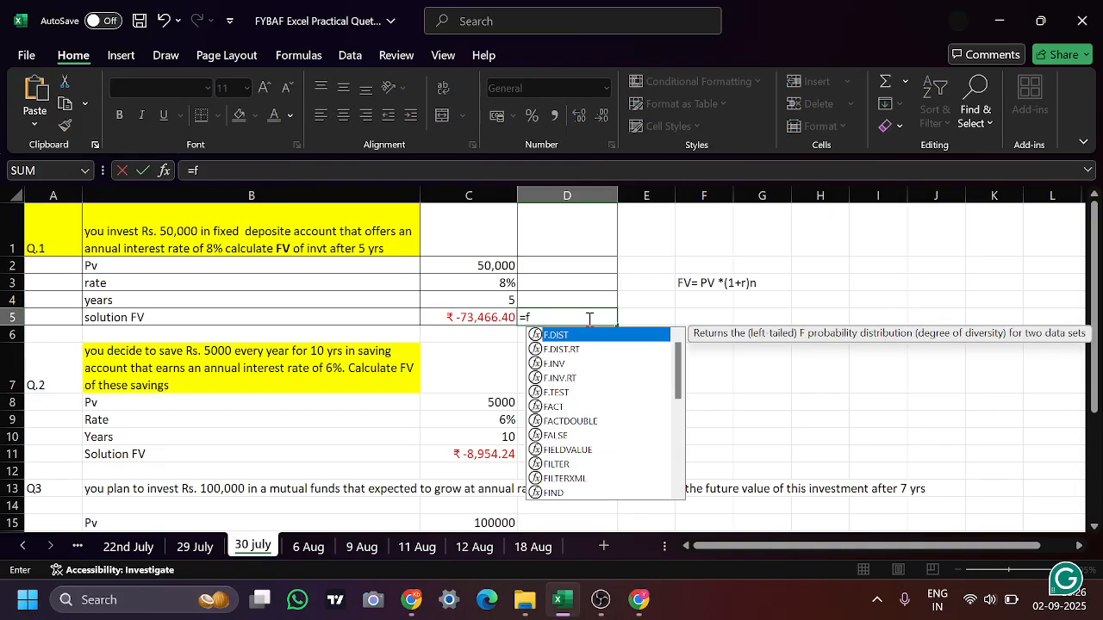
type("v(")
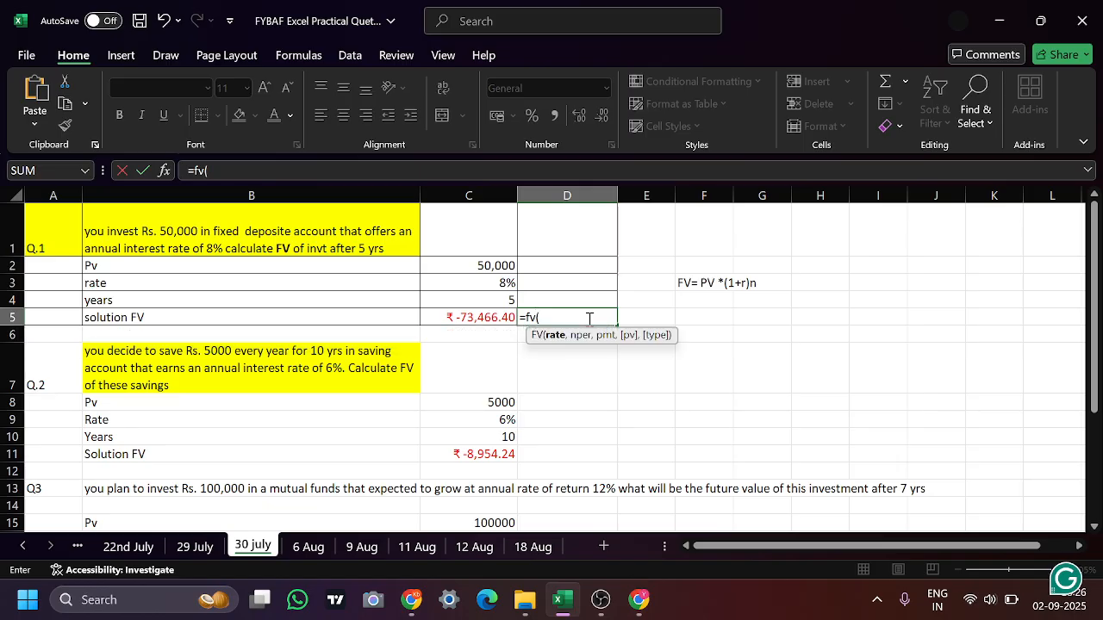
left_click(507, 282)
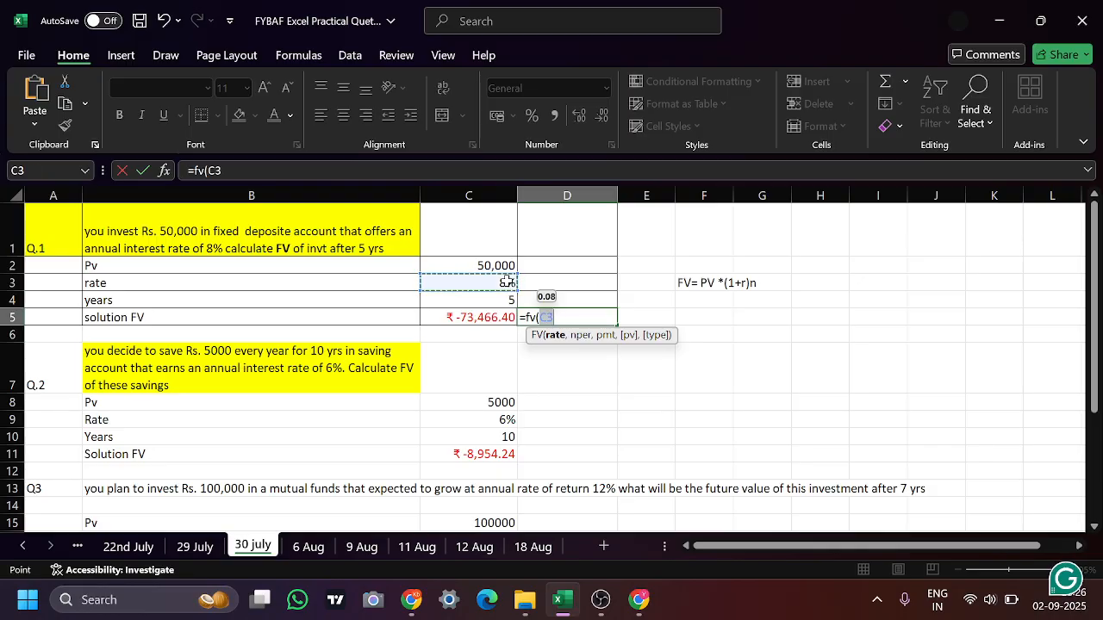
type(",")
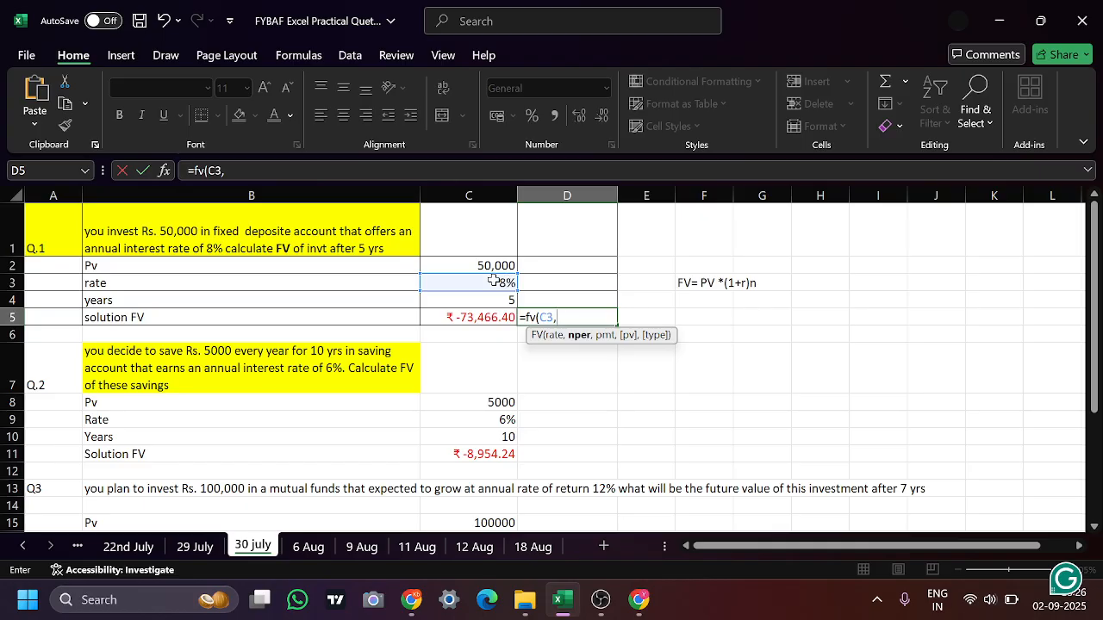
left_click(452, 300)
type(",0")
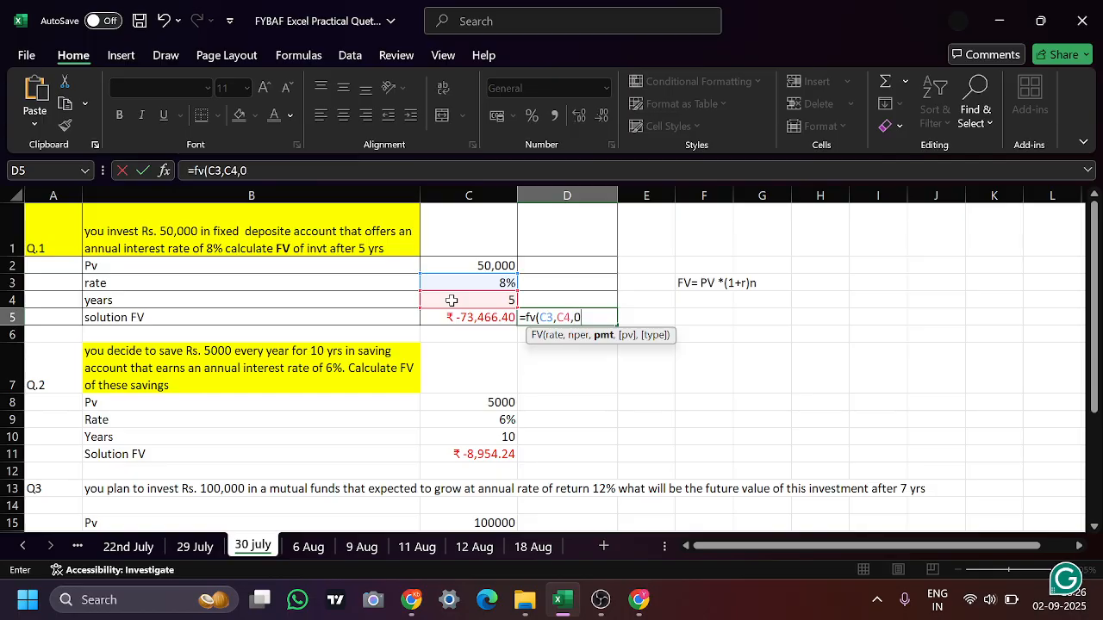
left_click(508, 266)
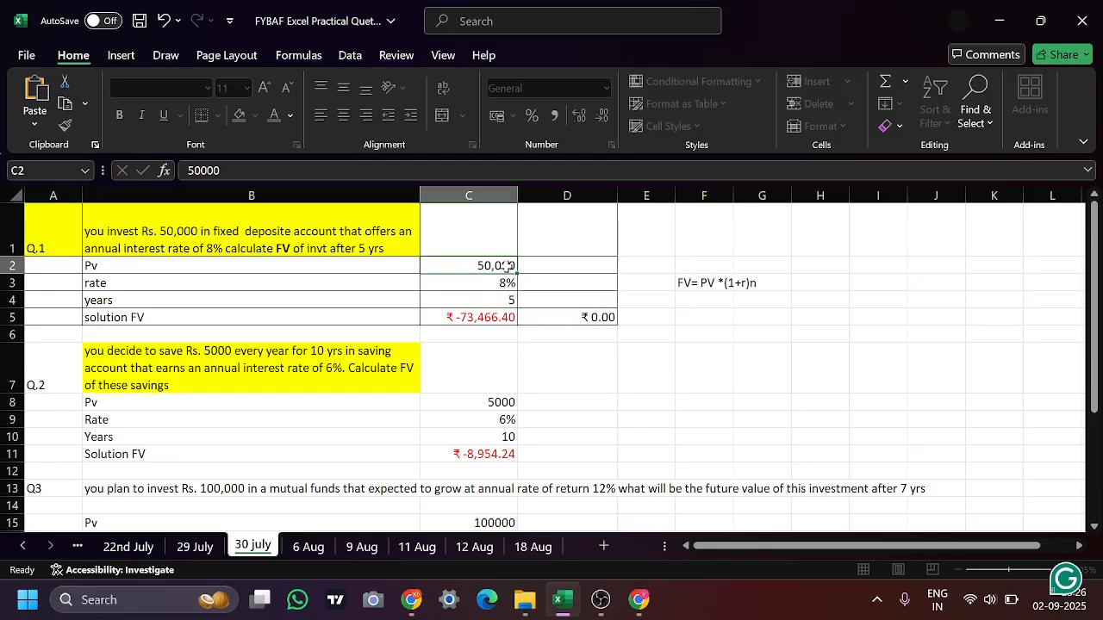
Extend the D5 formula with C2 as the present value and 0 as the payment type, giving =FV(C3,C4,0,C2,0)
left_click(574, 318)
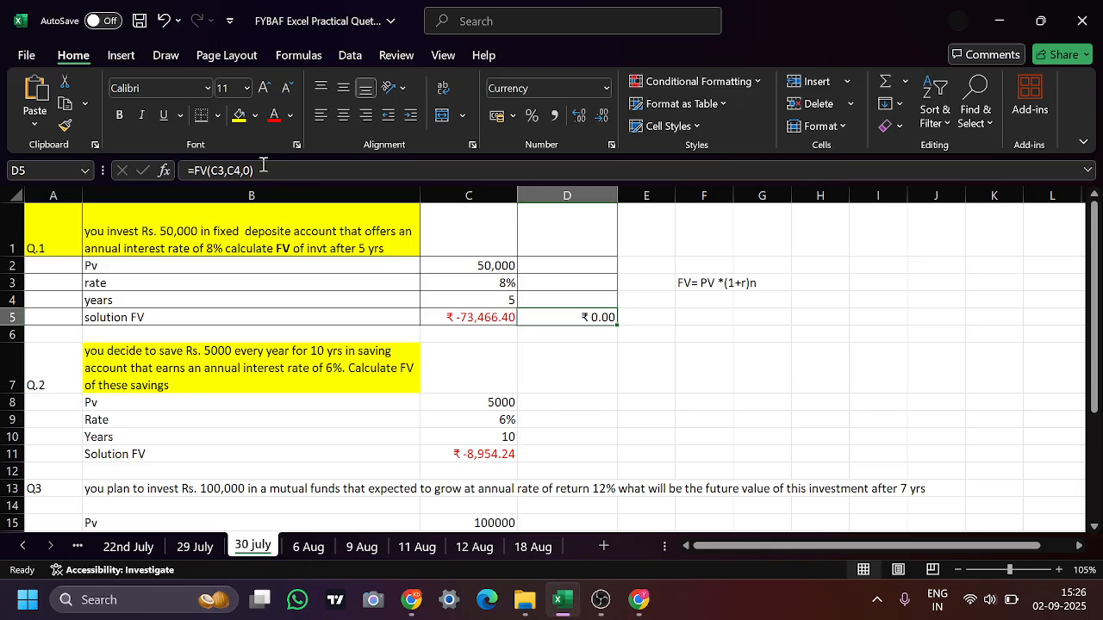
left_click(263, 170)
key("BackSpace")
type(",")
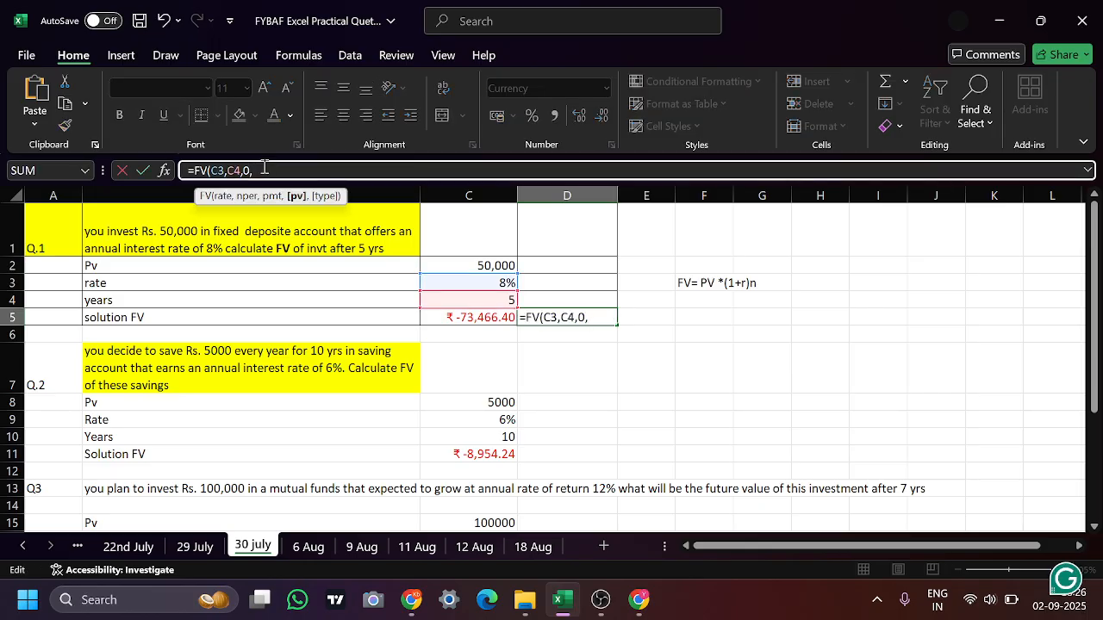
left_click(461, 266)
type(",0")
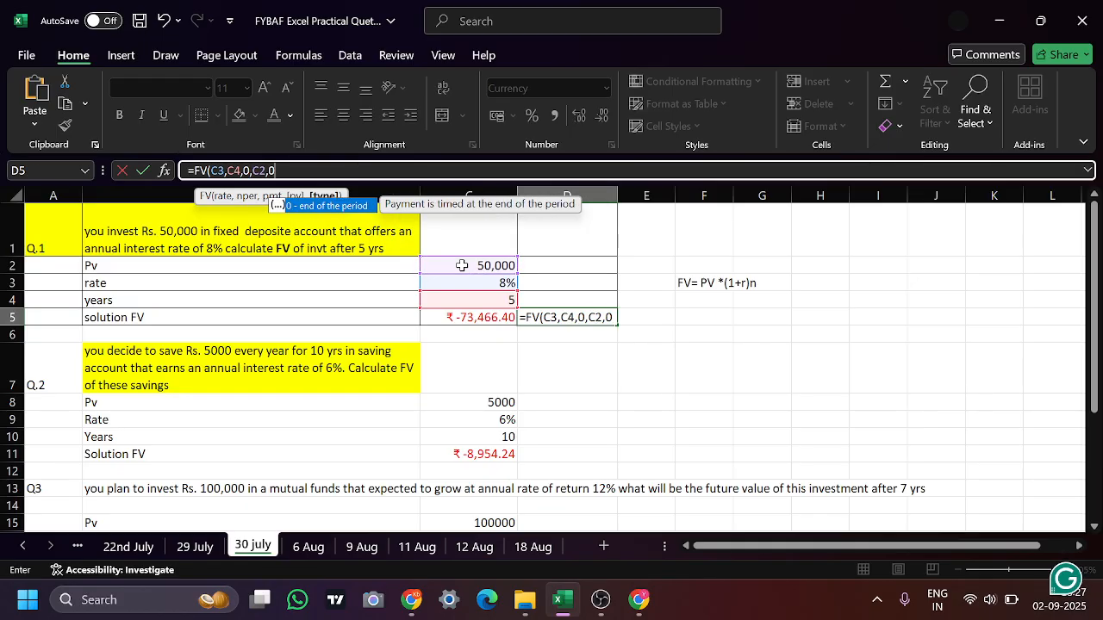
key("Return")
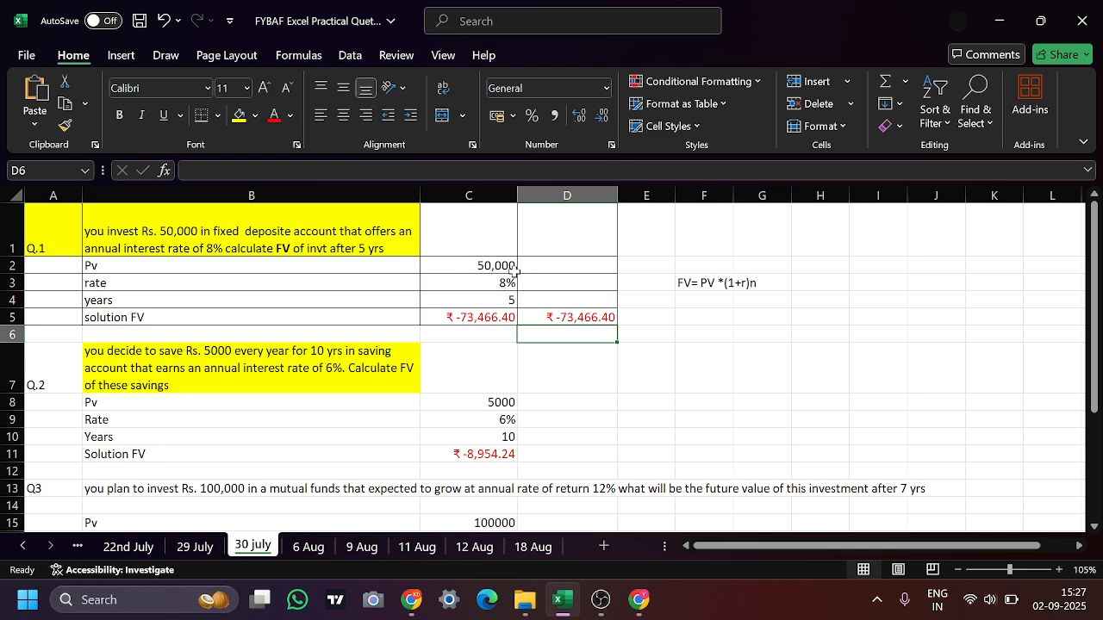
Enter an FV formula for Q.2 in D11 using C9 as the rate, C10 as the number of periods and 0 as the payment
left_click(485, 263)
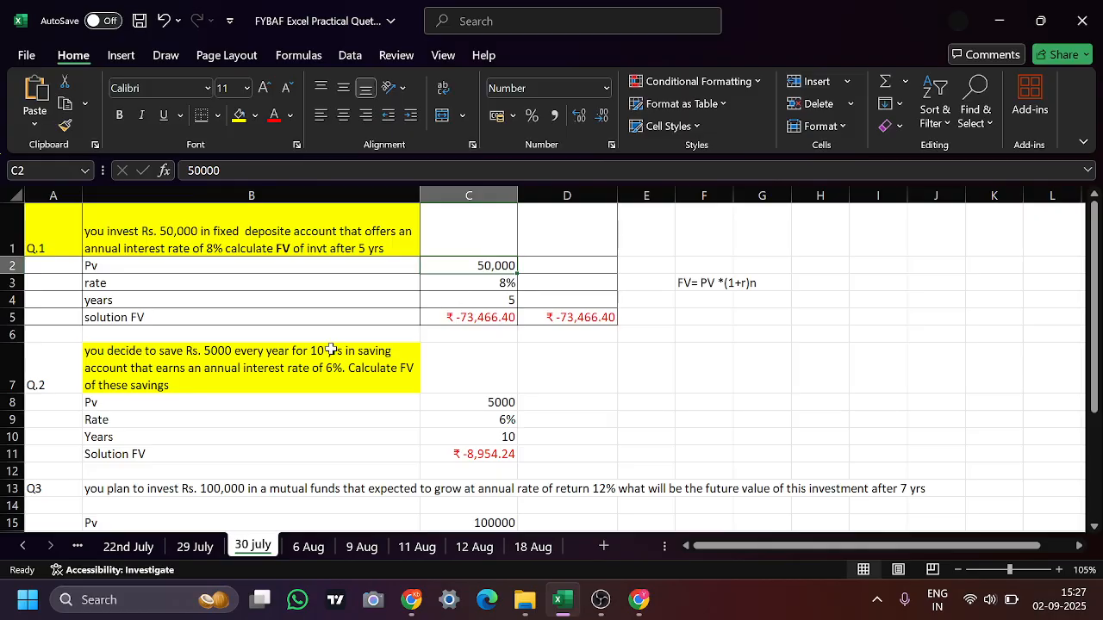
left_click(299, 362)
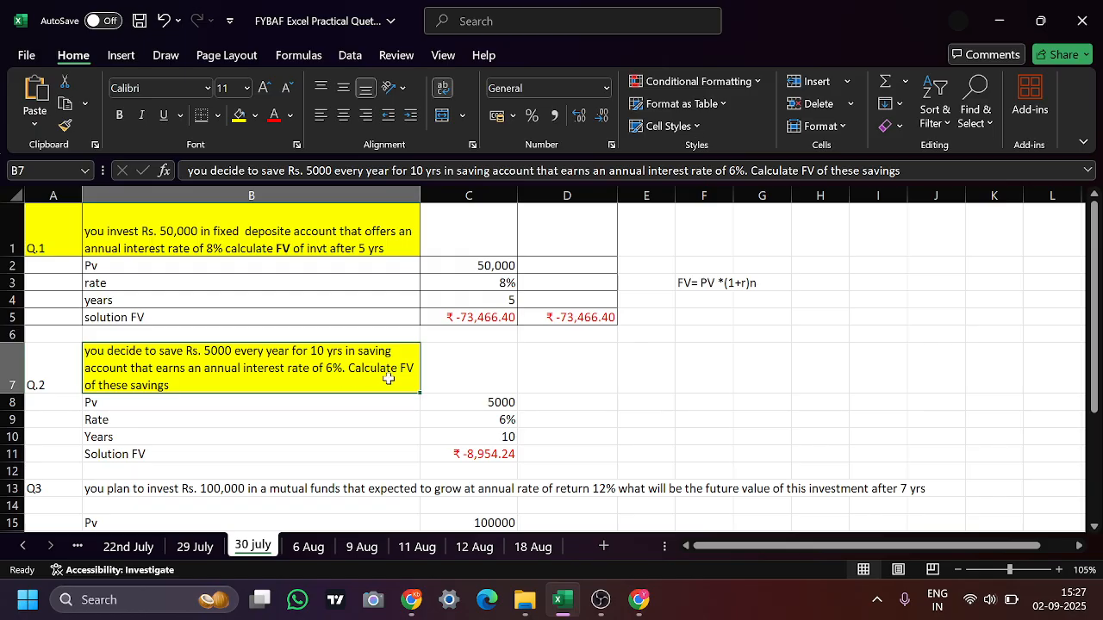
left_click(495, 421)
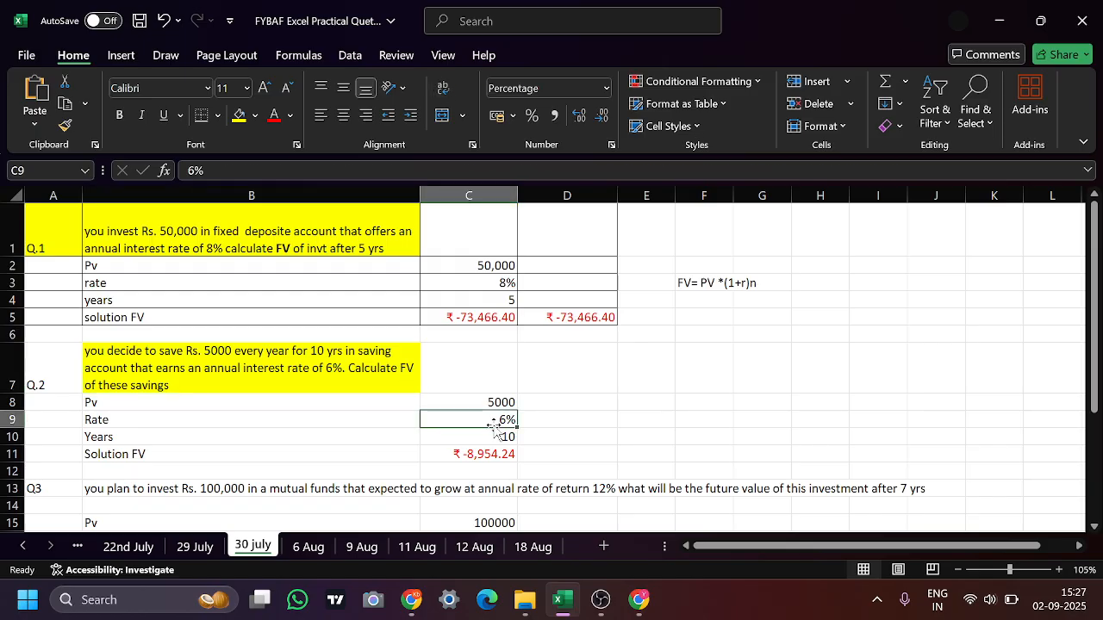
left_click(539, 457)
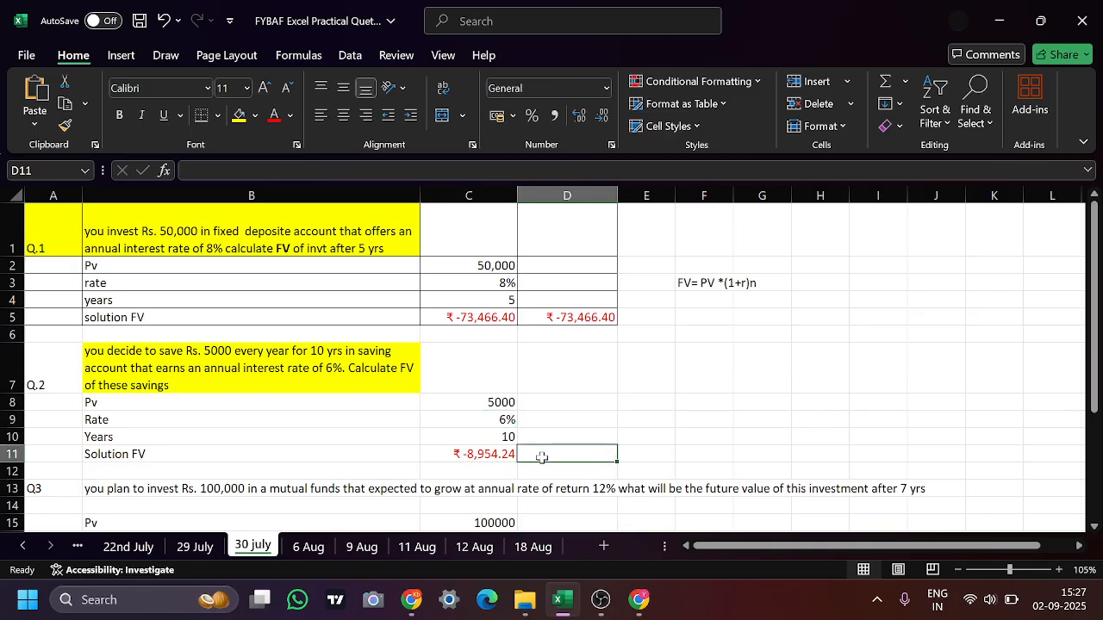
type("=")
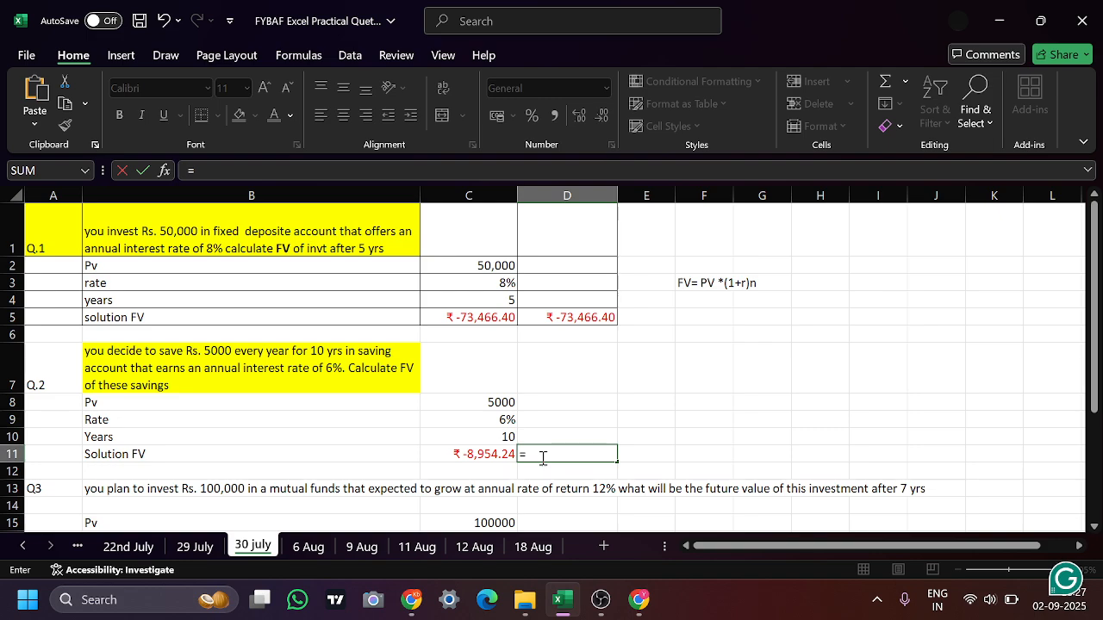
type("fv(")
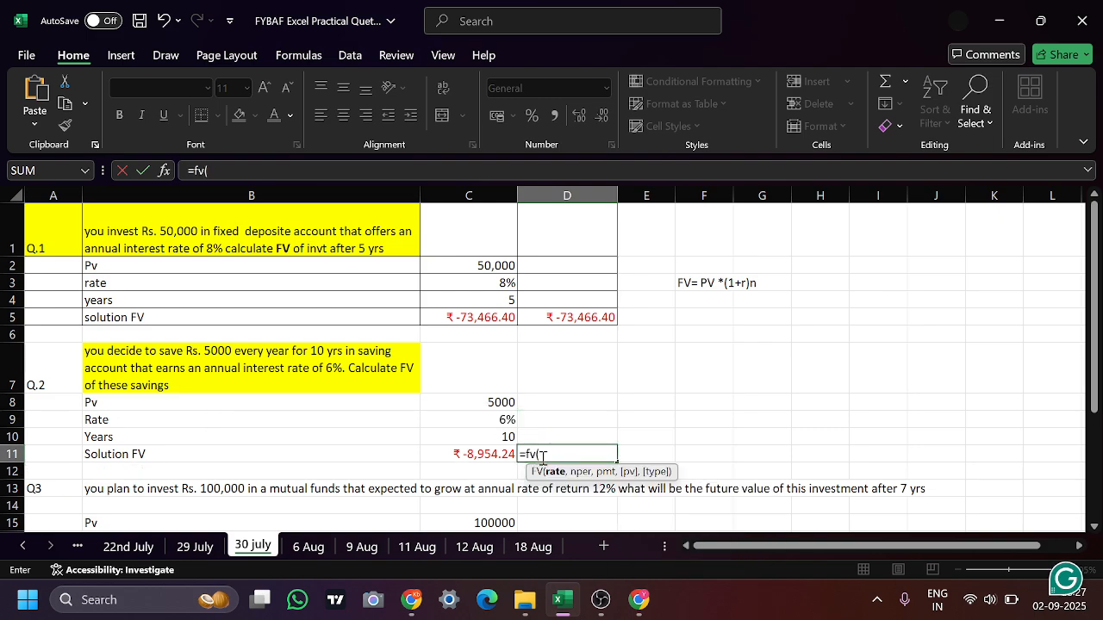
left_click(493, 419)
type(",")
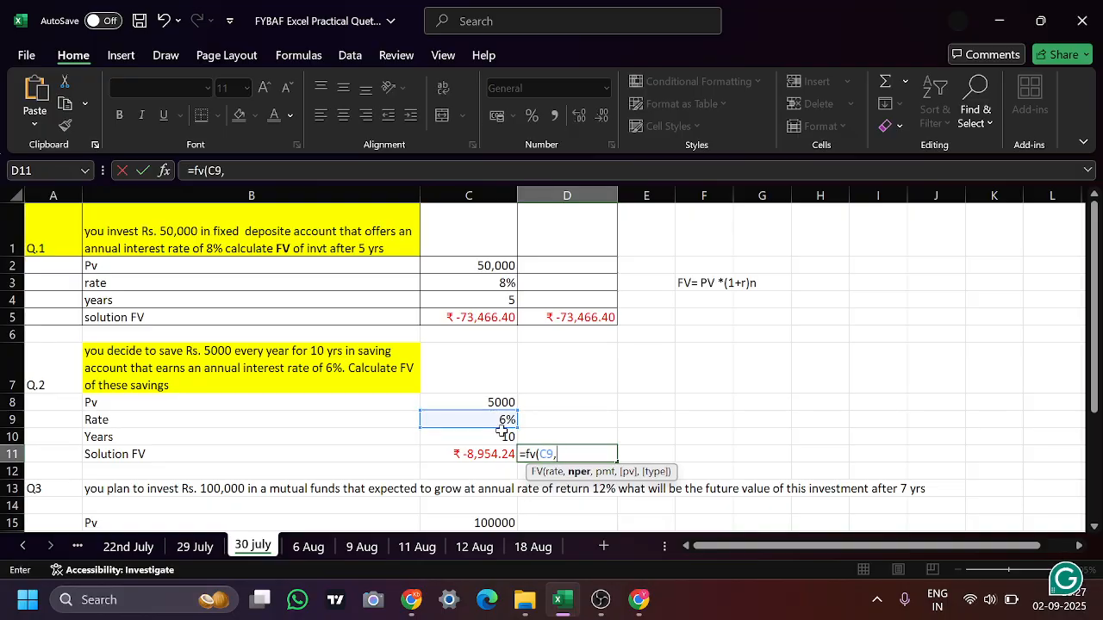
left_click(501, 438)
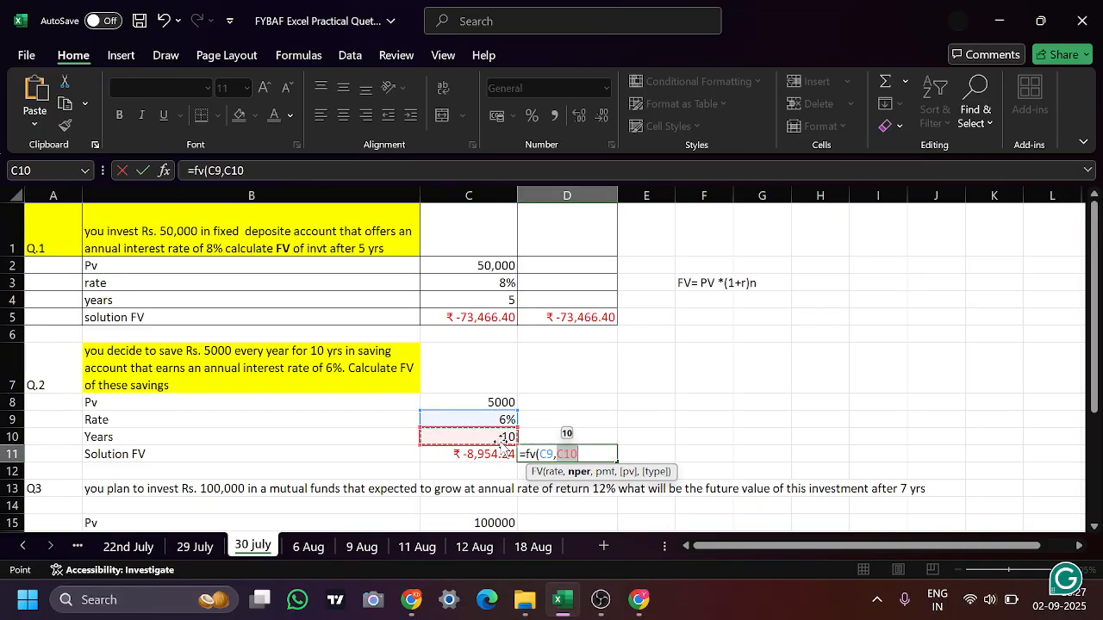
type(",")
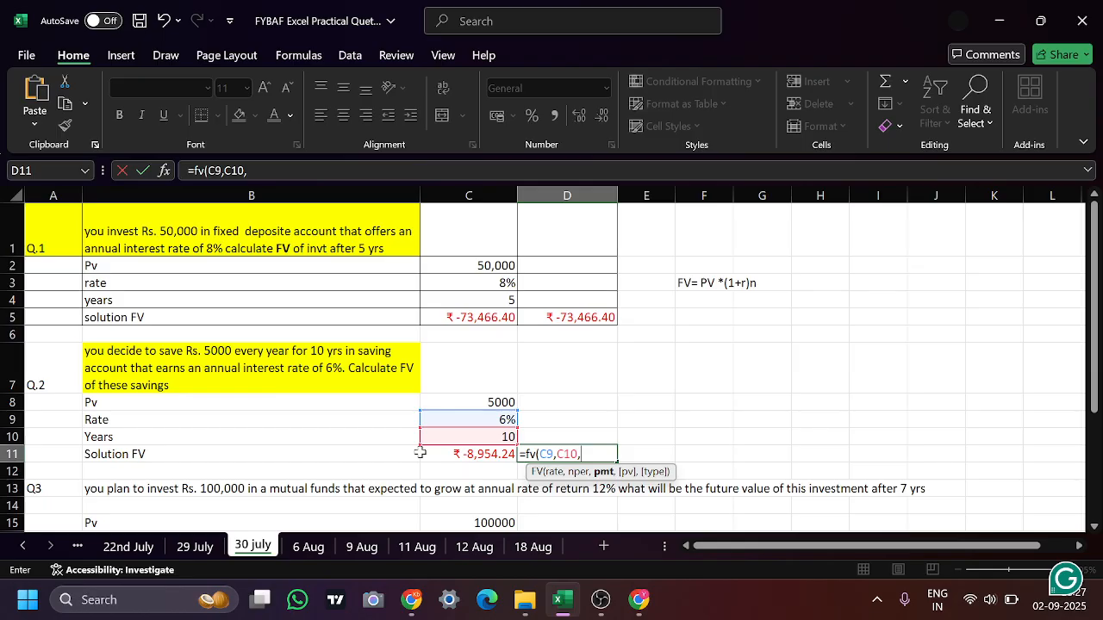
type("0")
left_click(483, 404)
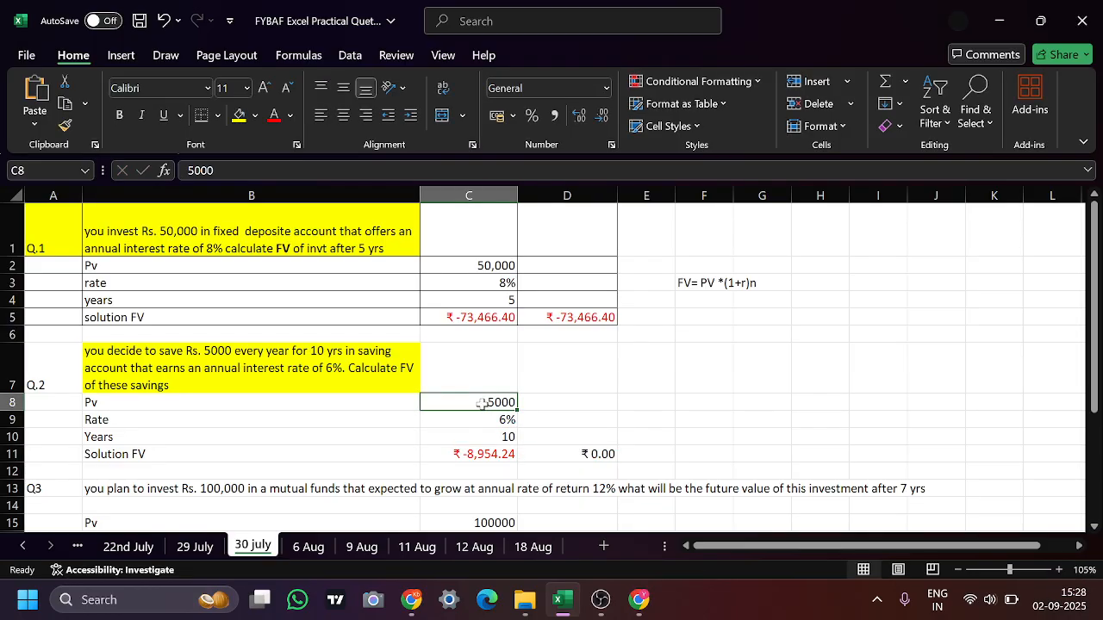
Try to add C8 to the D11 formula as the present value
left_click(566, 453)
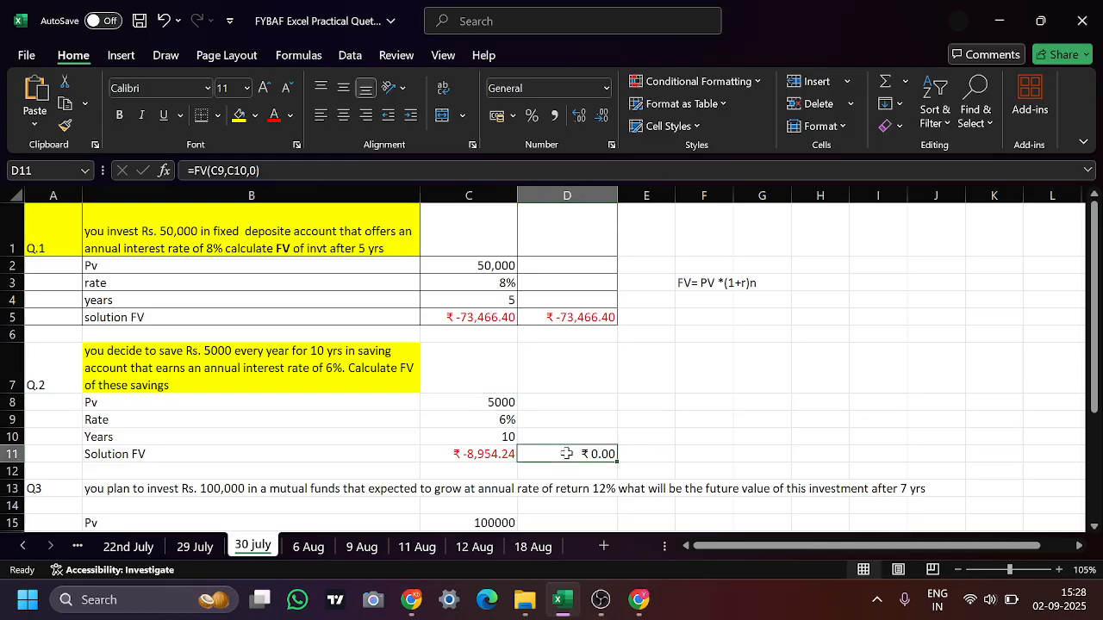
left_click(268, 172)
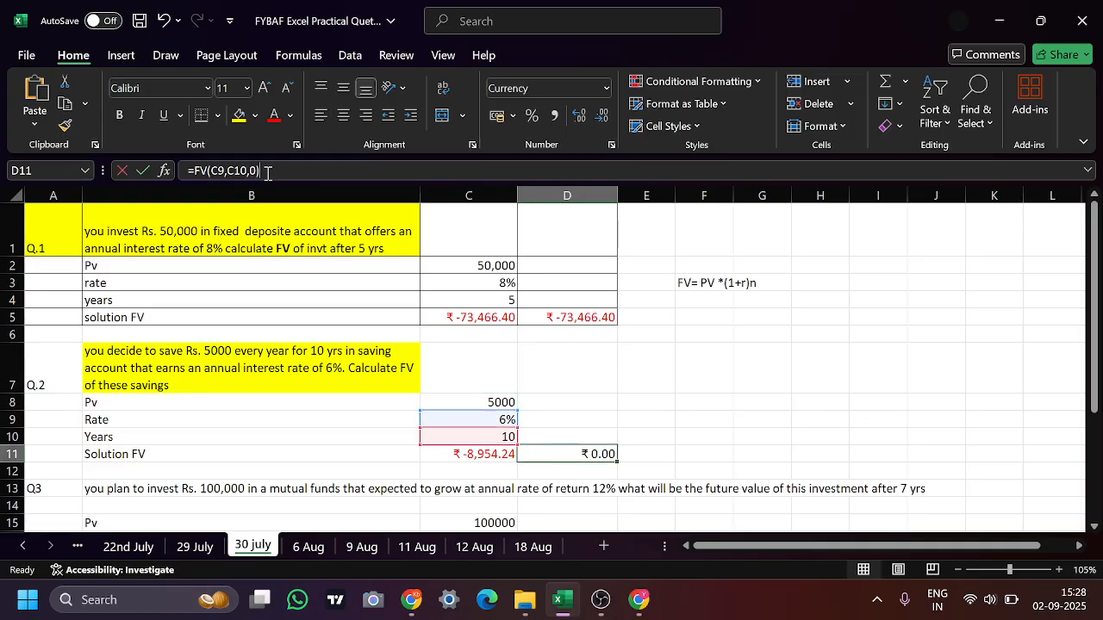
key("BackSpace")
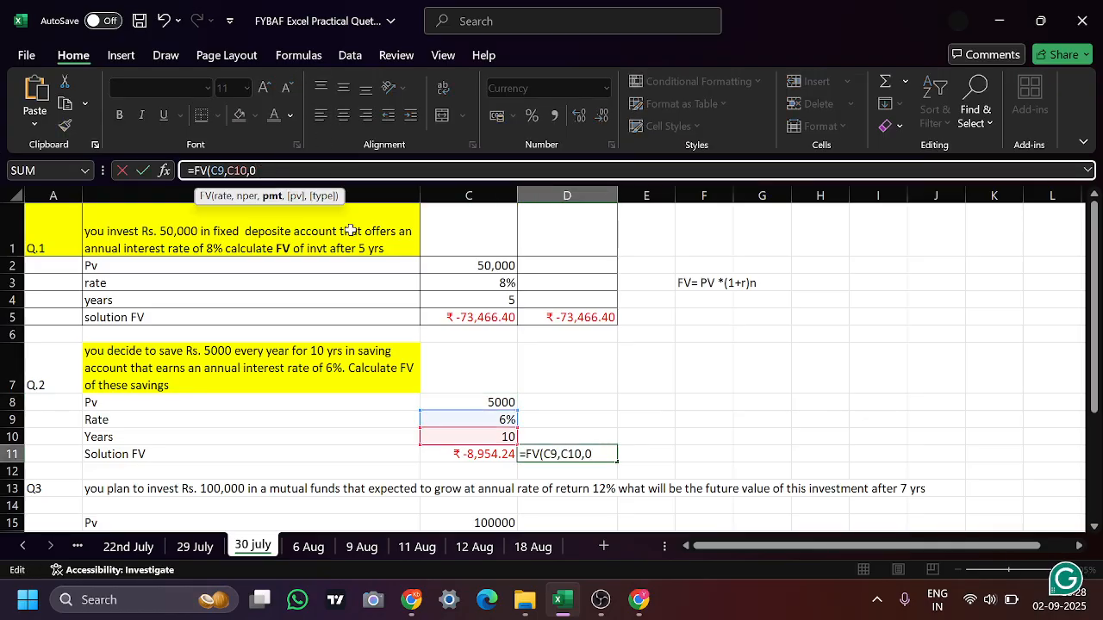
left_click(491, 403)
type(",")
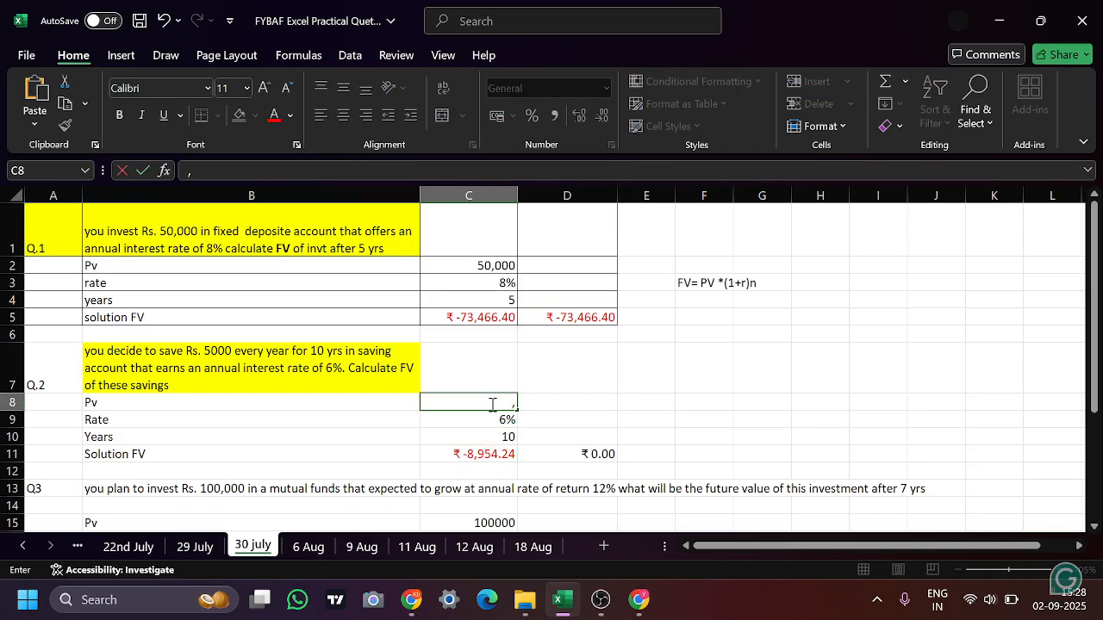
Extend the D11 formula with C8 as the present value and 0 as the payment type, giving =FV(C9,C10,0,C8,0)
left_click(596, 454)
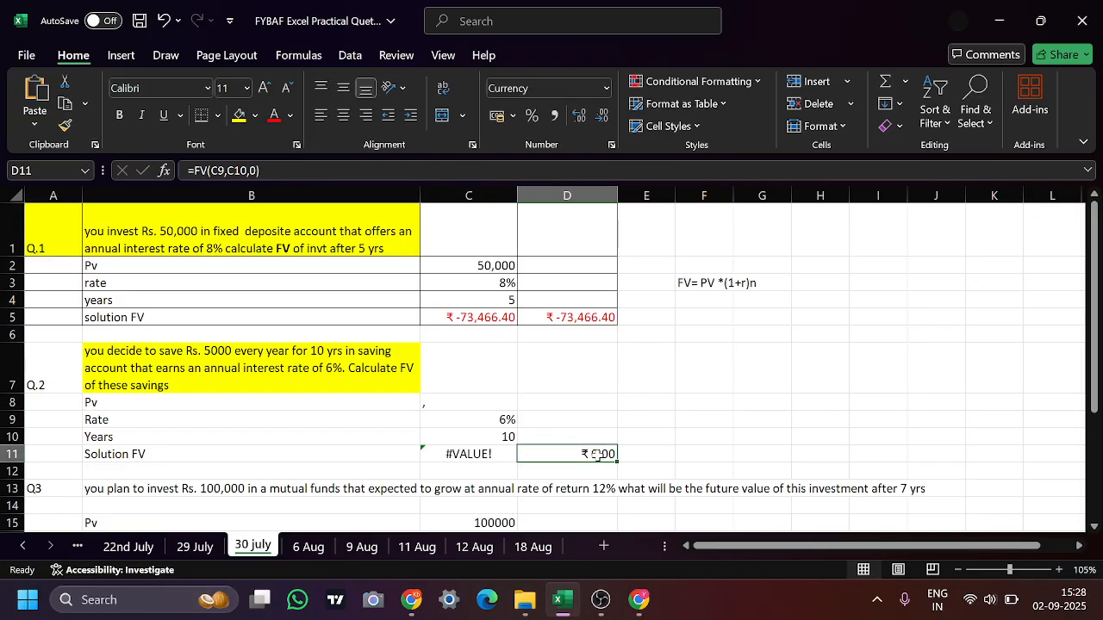
left_click(334, 169)
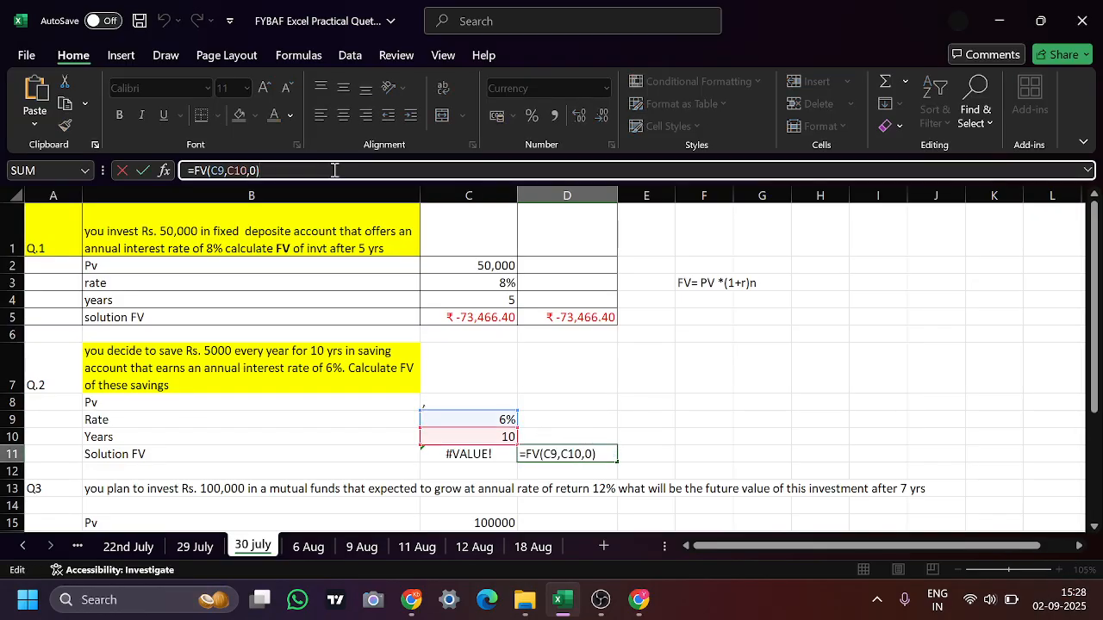
key("BackSpace")
type(",")
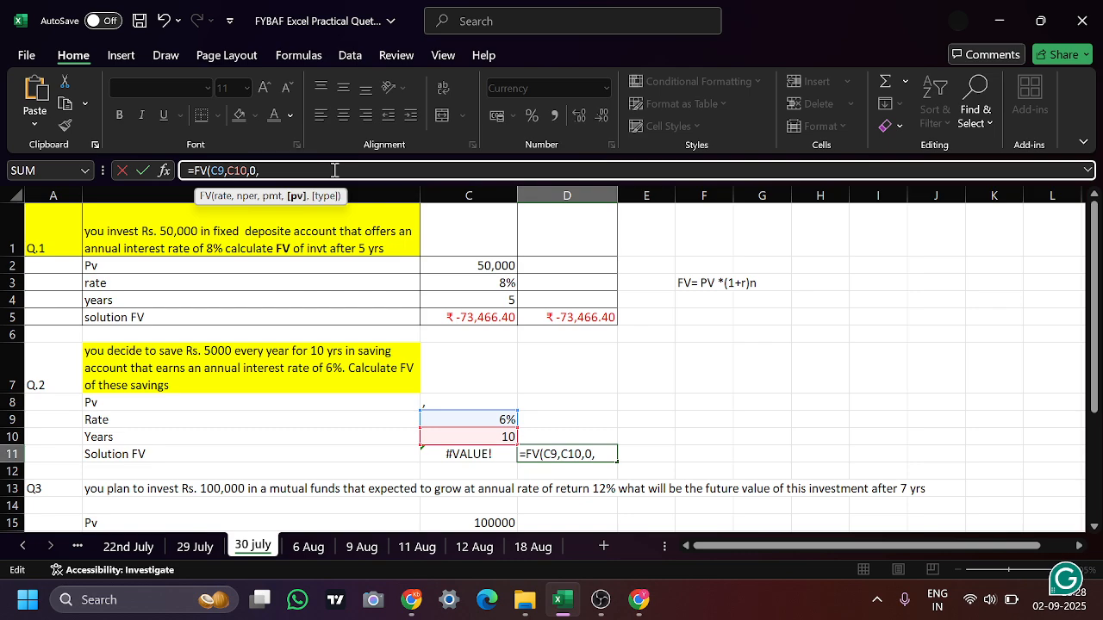
left_click(449, 402)
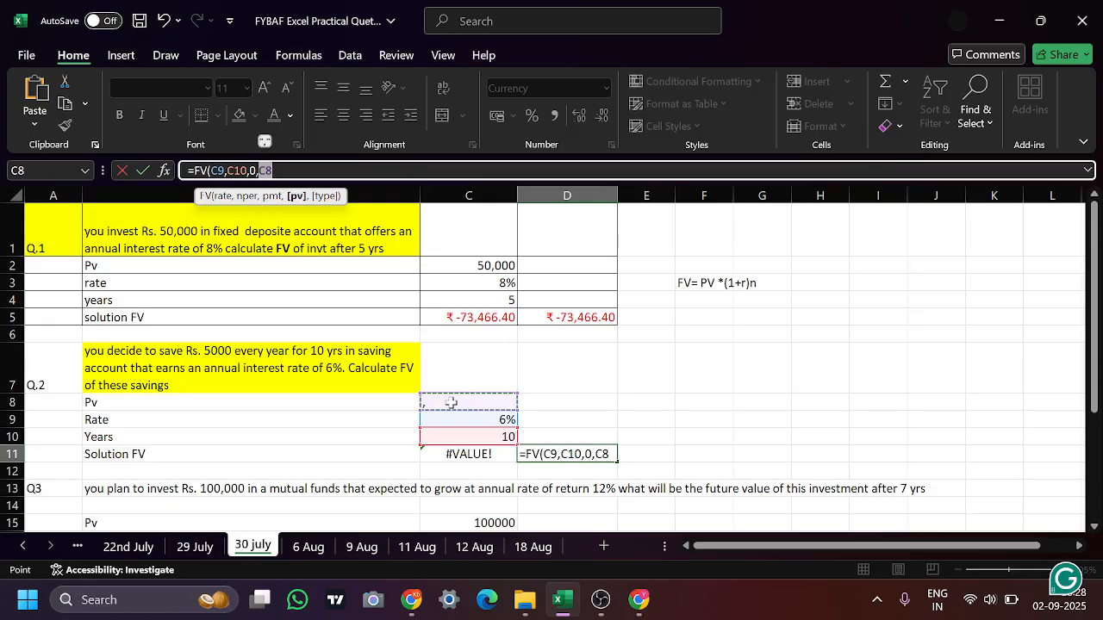
type(",")
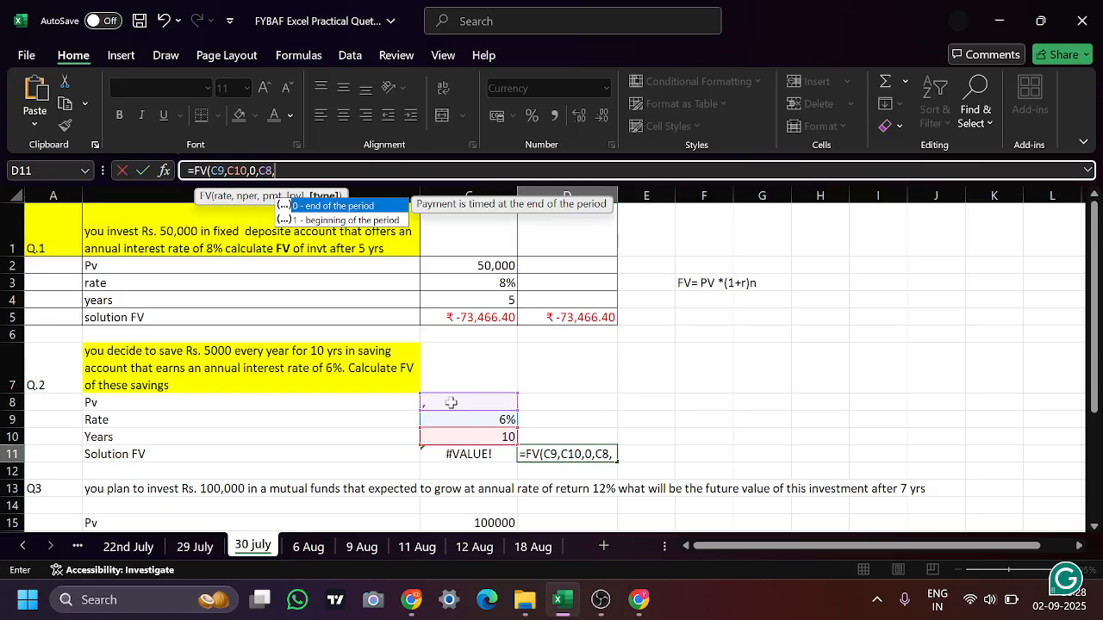
type("0")
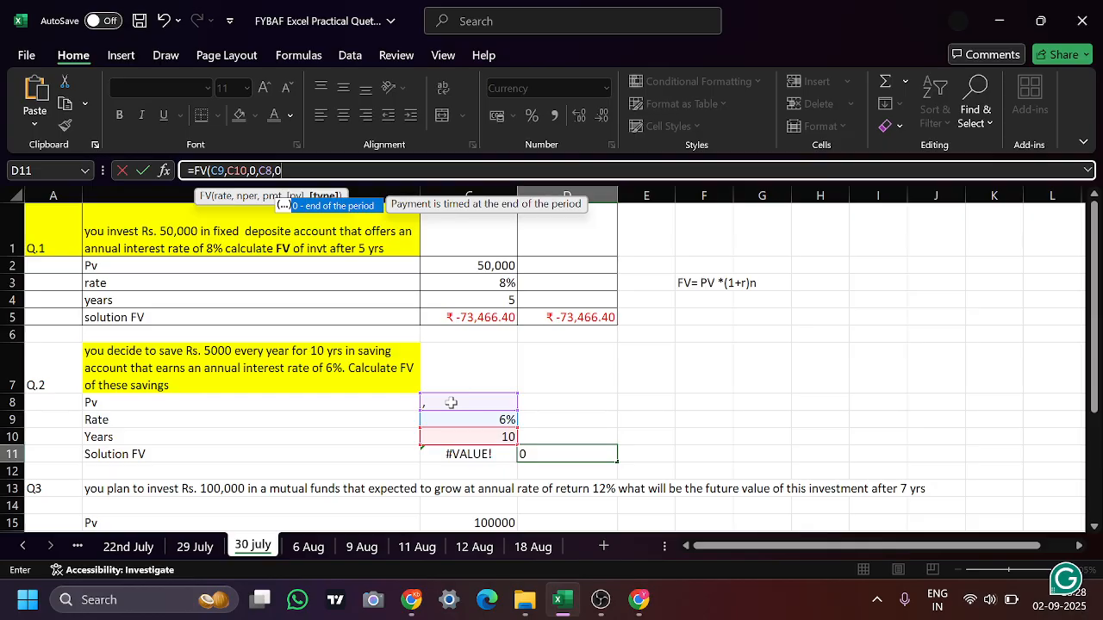
left_click(610, 432)
Restore the Q.2 present value in C8 to 5000
left_click(483, 401)
type(",")
key("BackSpace")
type("5000")
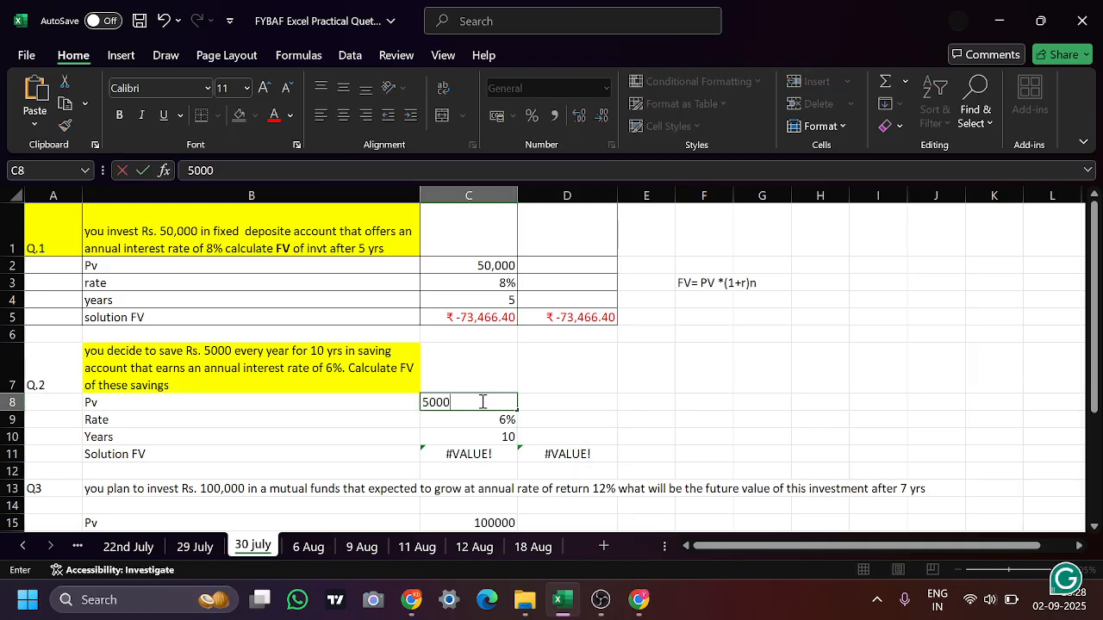
left_click(640, 419)
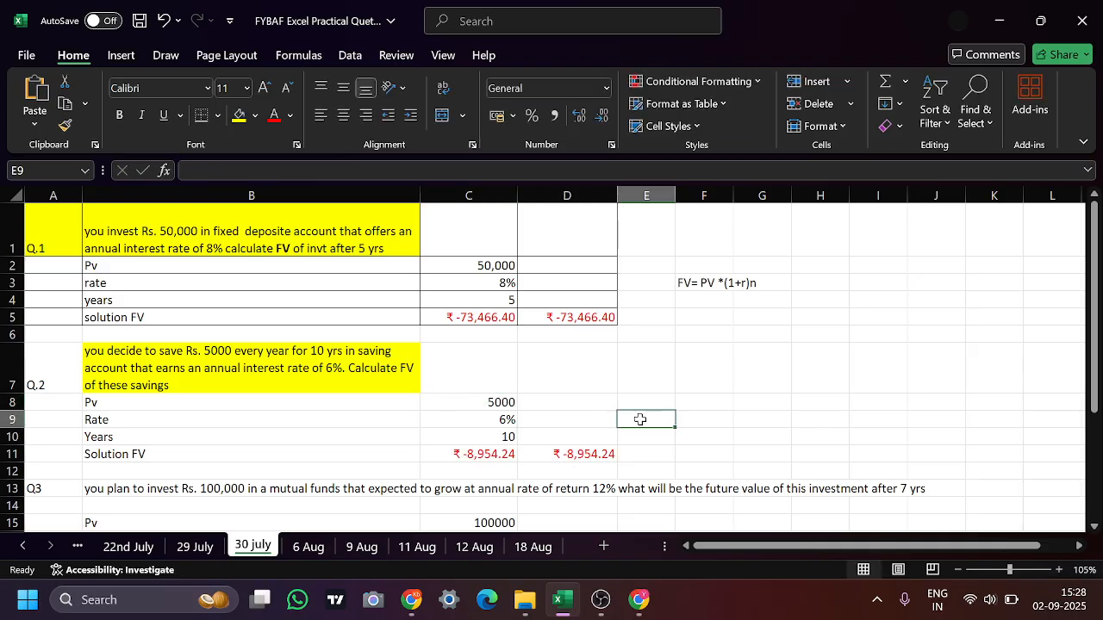
Clear the FV formula from cell D11
left_click(570, 457)
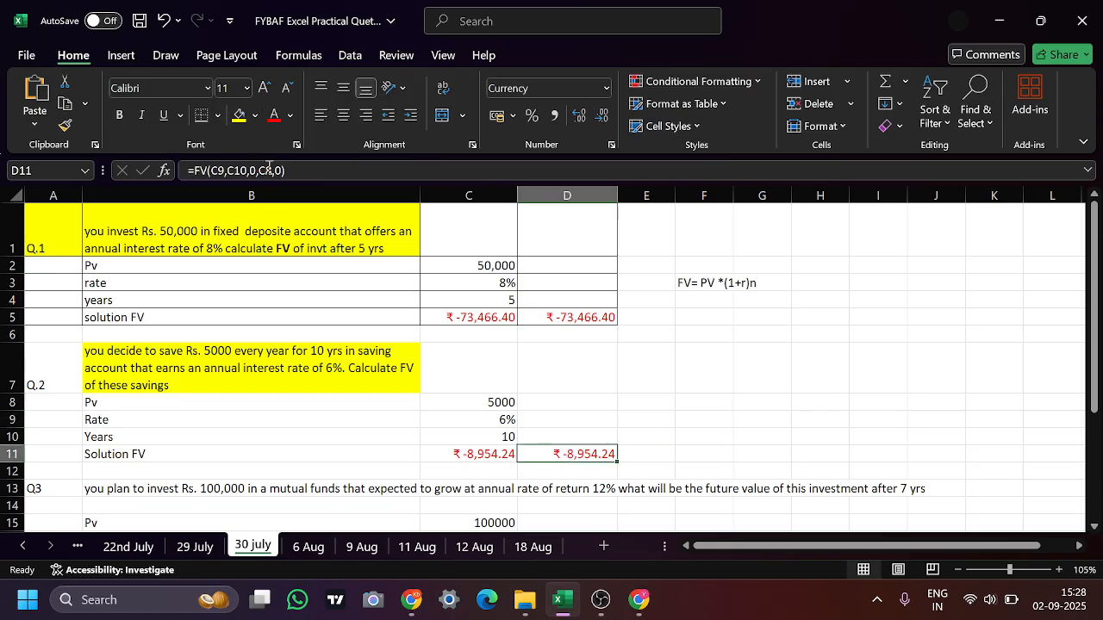
double_click(587, 458)
left_click(655, 443)
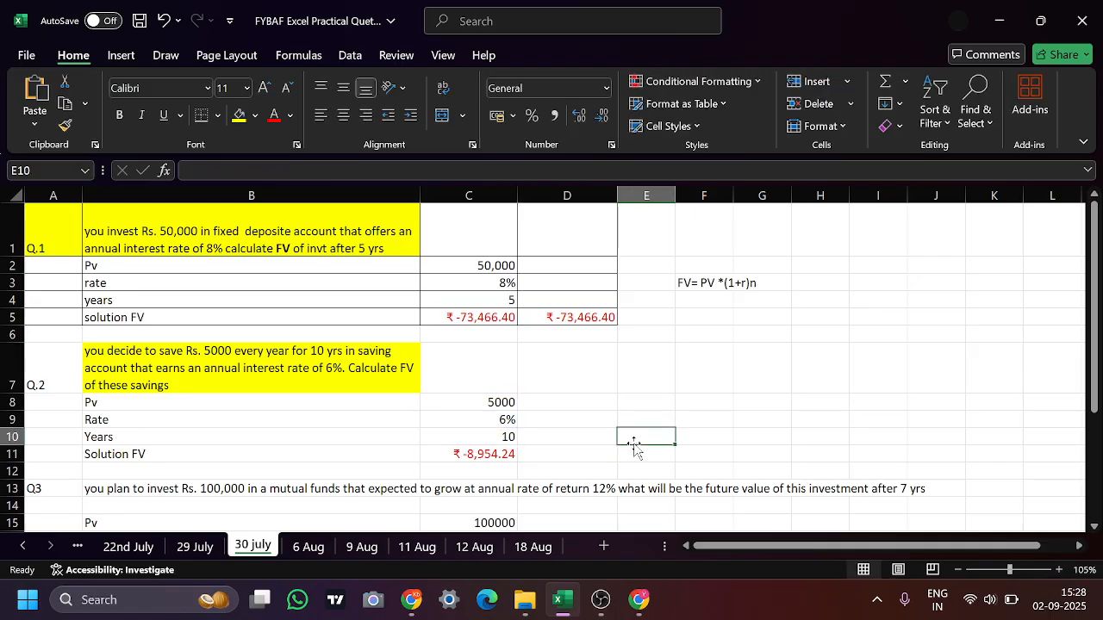
Enter the Q.2 future value formula in D11 as =FV(C9,C10,0,C8,0)
left_click(580, 453)
type("=")
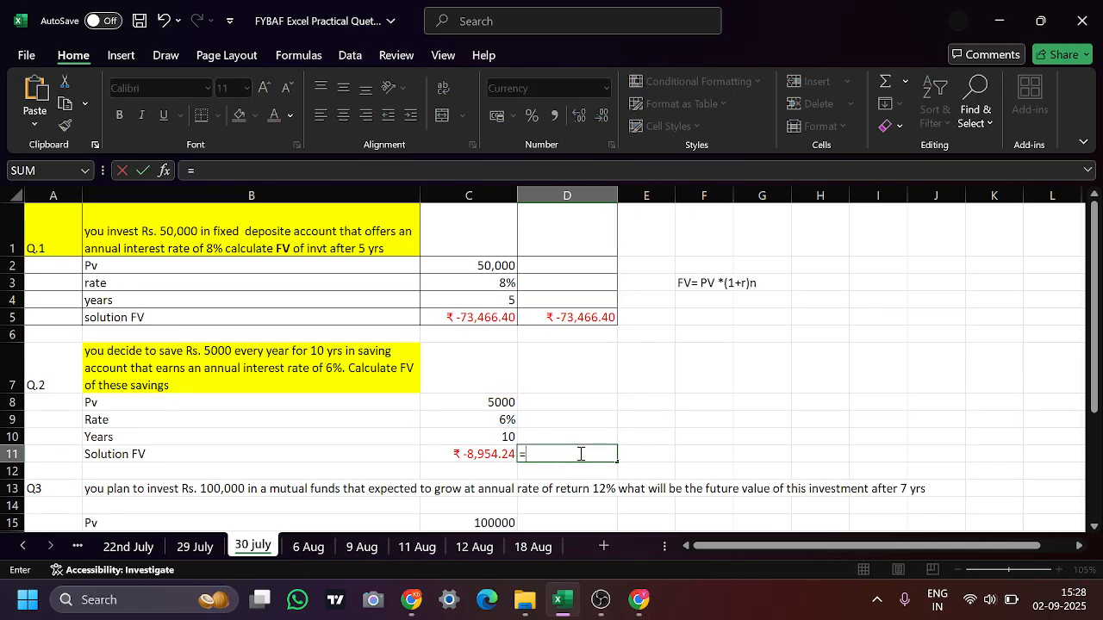
type("fv(")
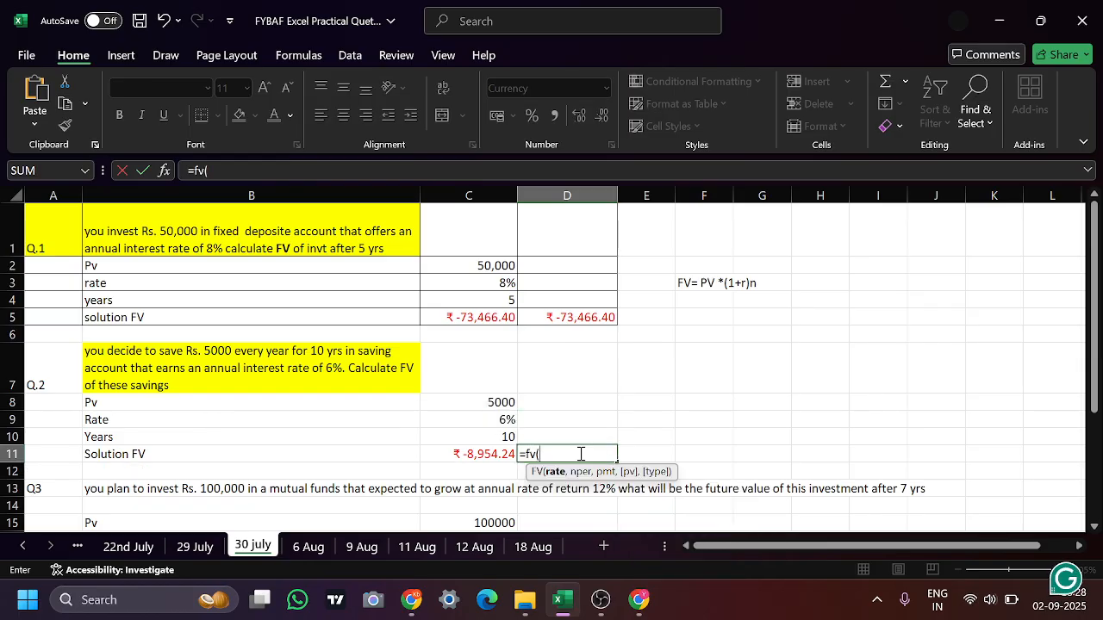
left_click(500, 420)
type(",")
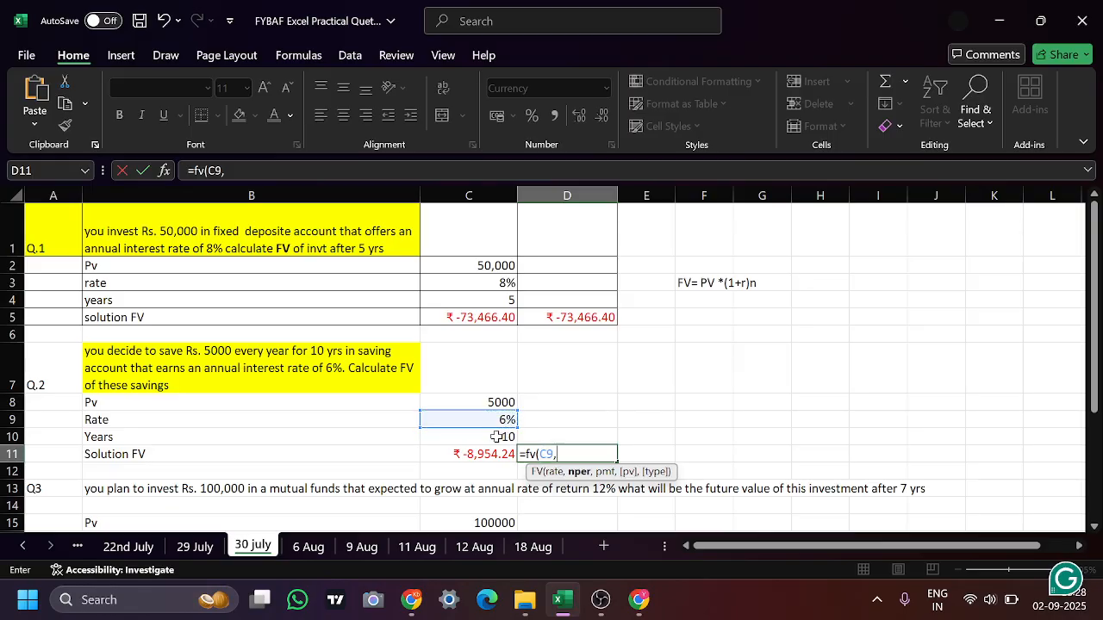
left_click(504, 437)
type(",")
type("0,0,")
left_click(504, 404)
type(",")
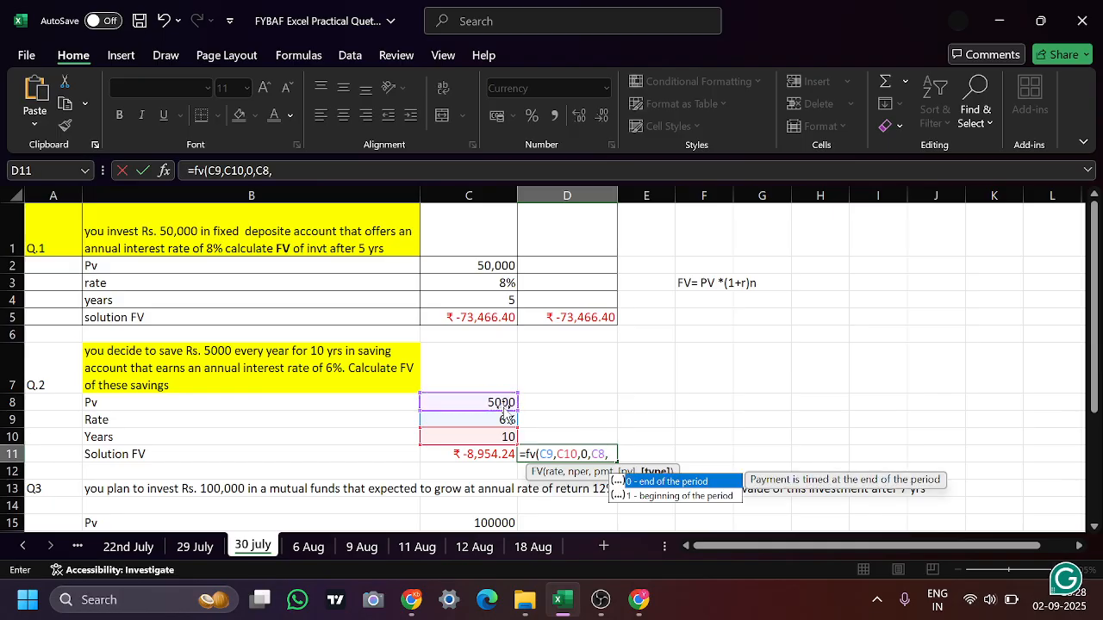
type("0)")
key("Return")
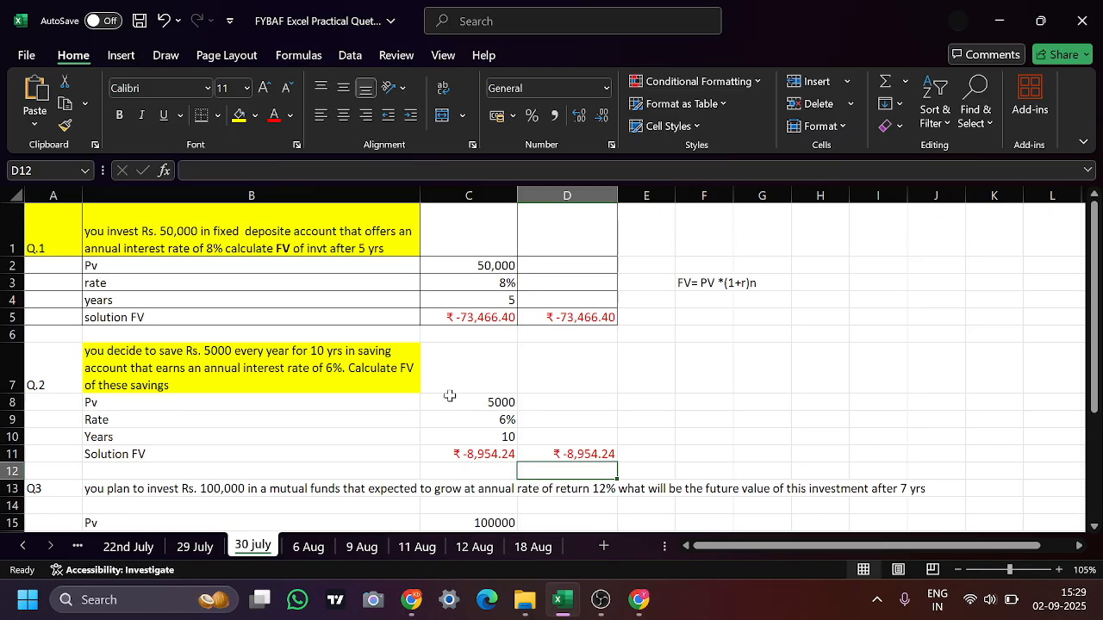
Review the Q3 question in B13 with its present value, rate and years in C15:C17, and select D18
left_click(137, 402)
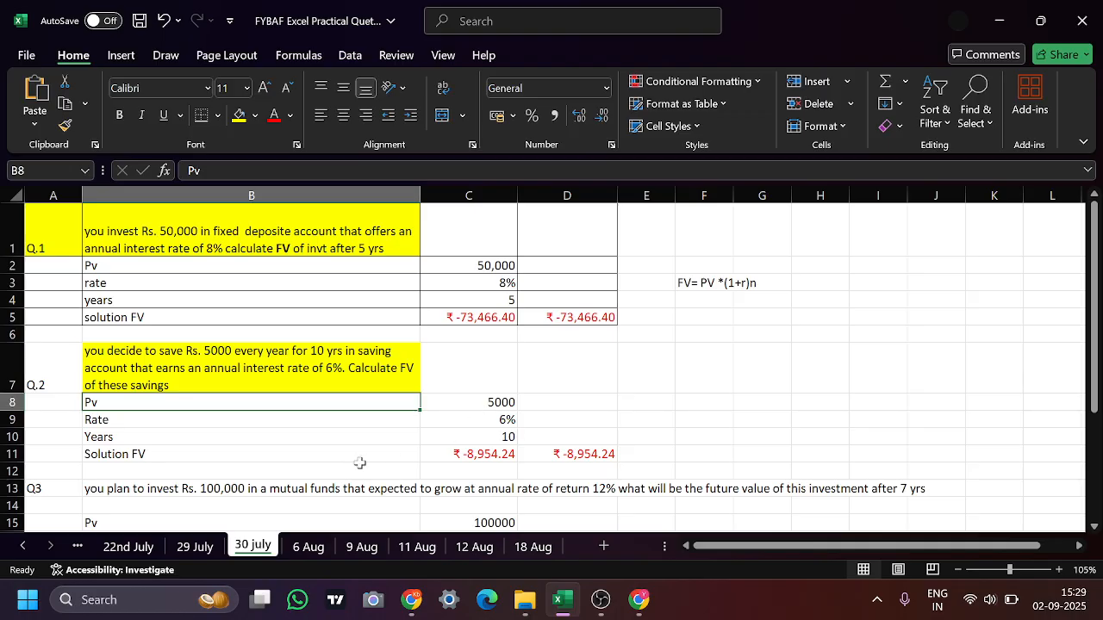
left_click(483, 450)
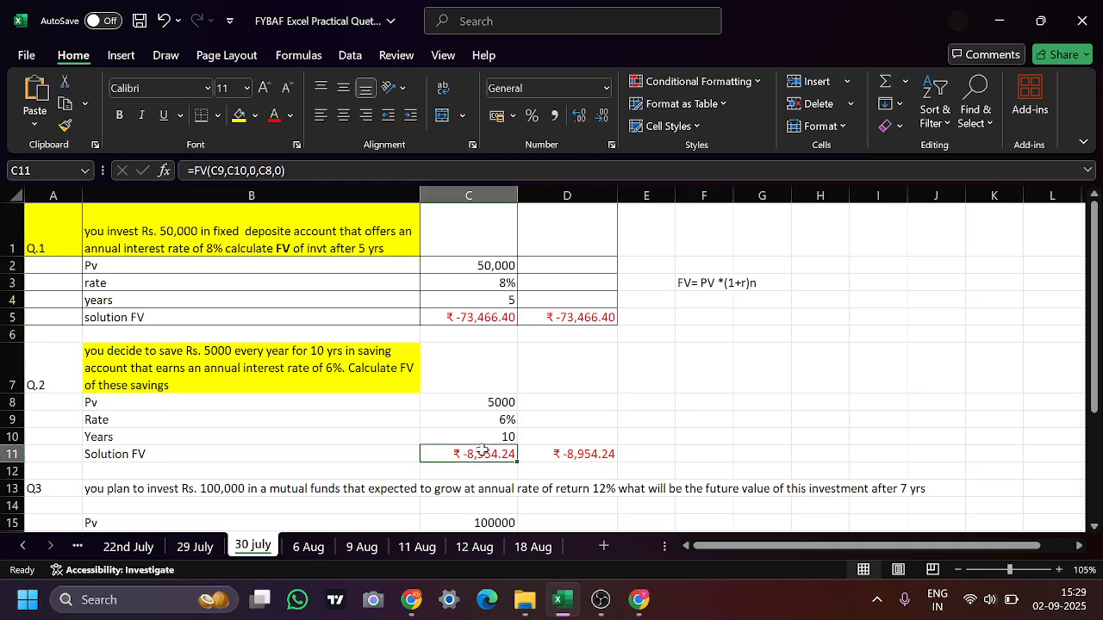
key("Down")
key("Down")
key("Down")
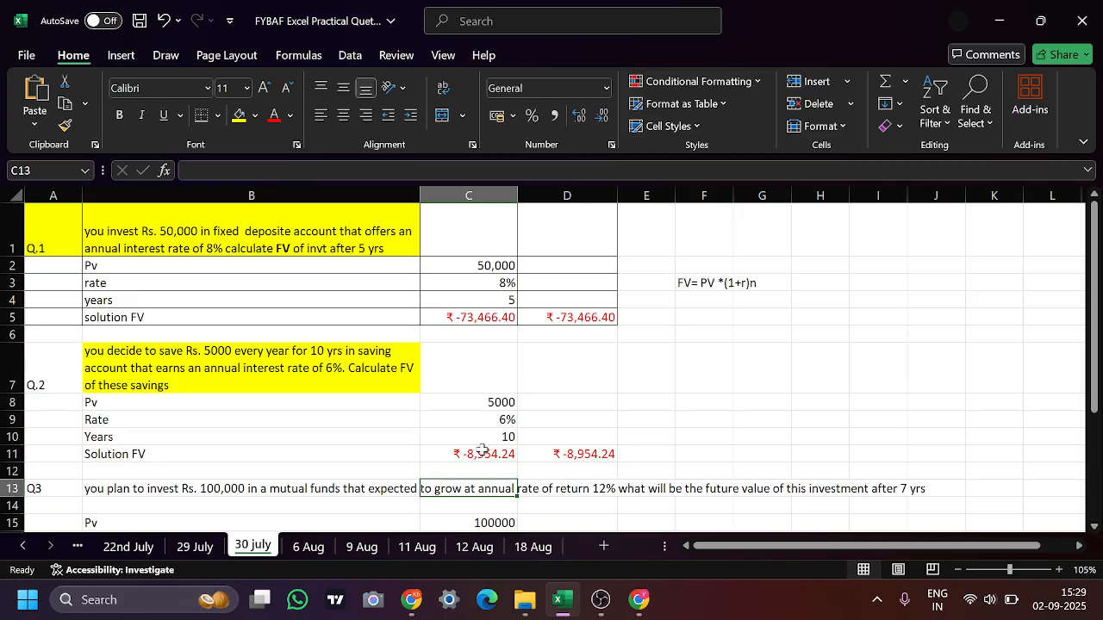
key("Down")
key("Down")
key("Down")
key("Down")
key("Down")
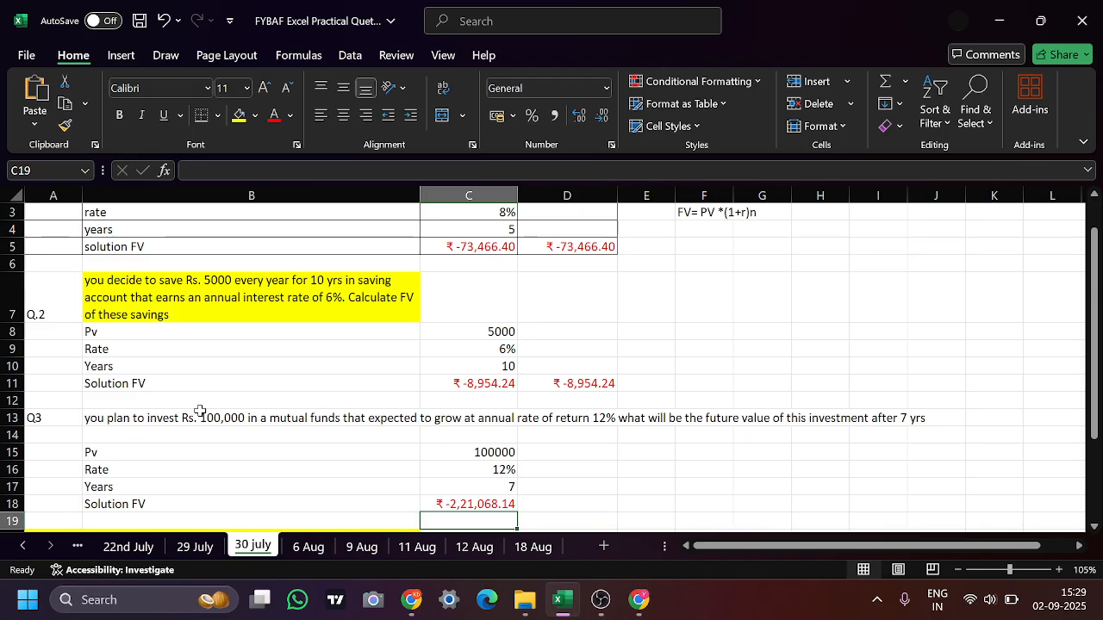
left_click(194, 418)
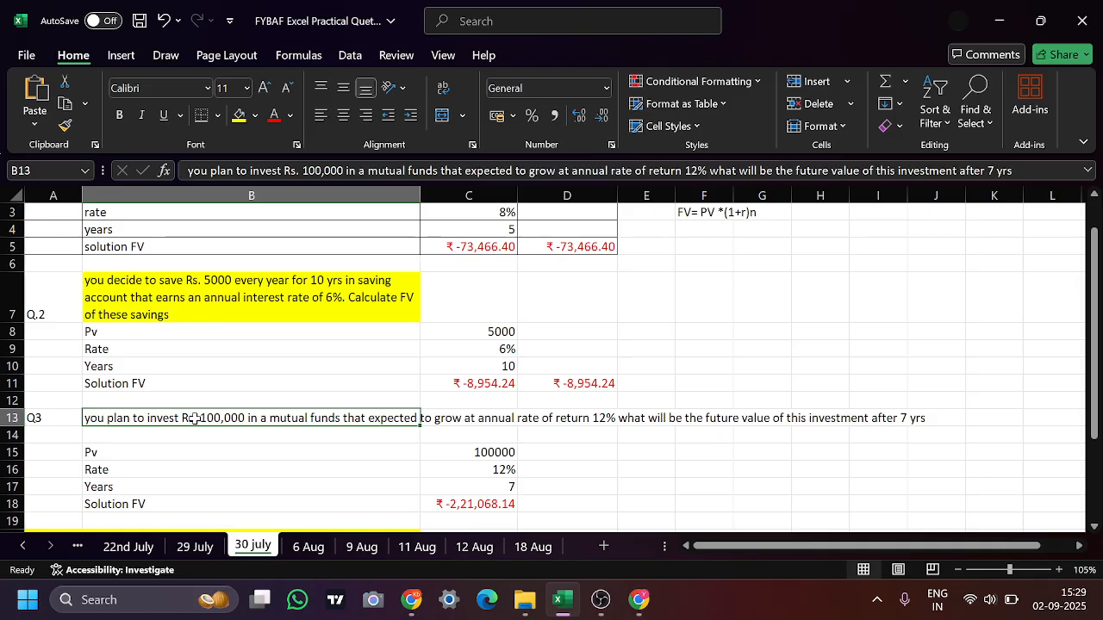
left_click(536, 504)
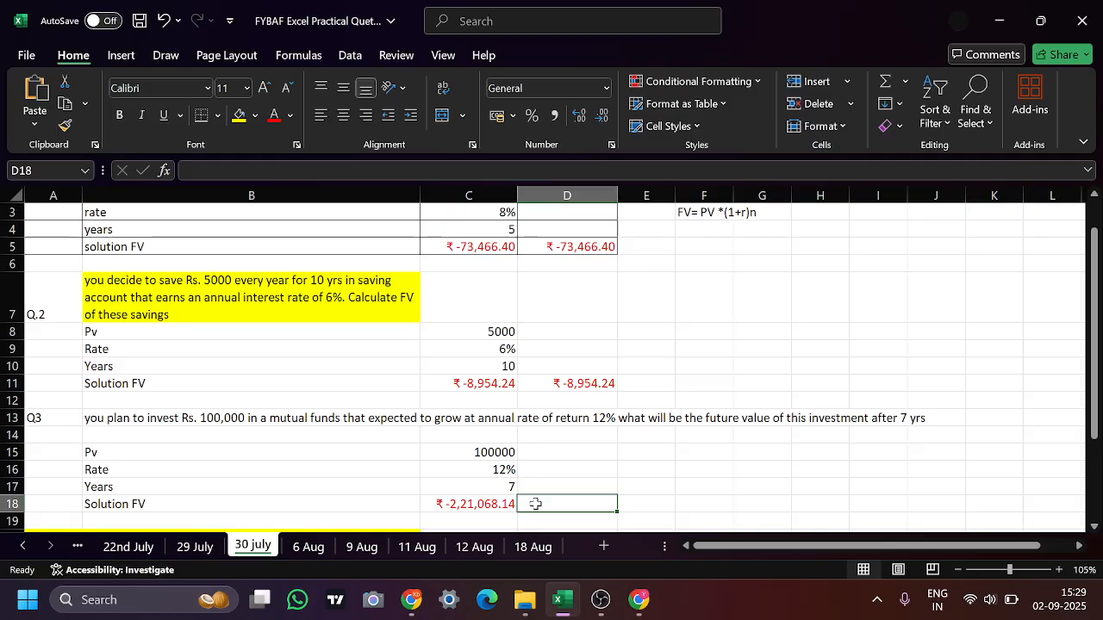
Enter the Q3 future value formula in D18 as =FV(C16,C17,0,C15,0)
type("=p")
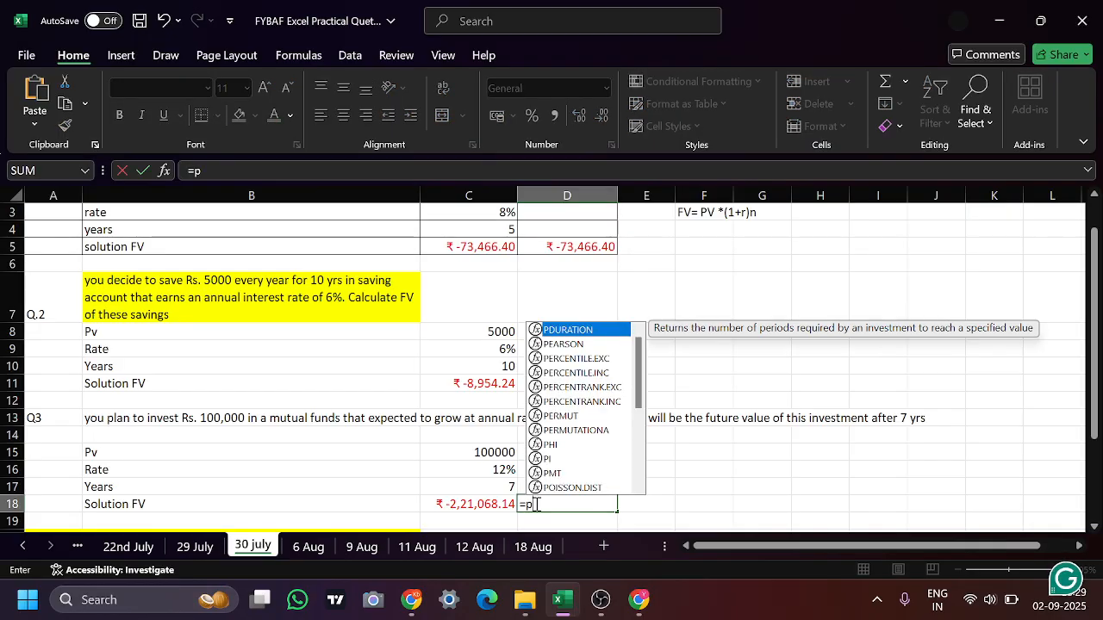
key("BackSpace")
type("f")
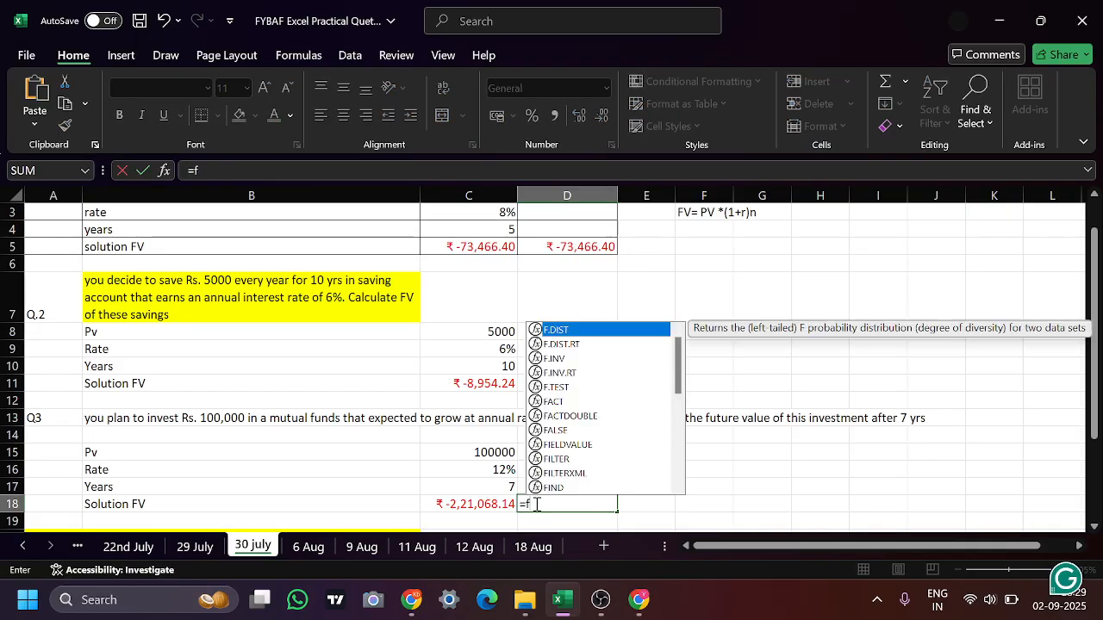
type("v(")
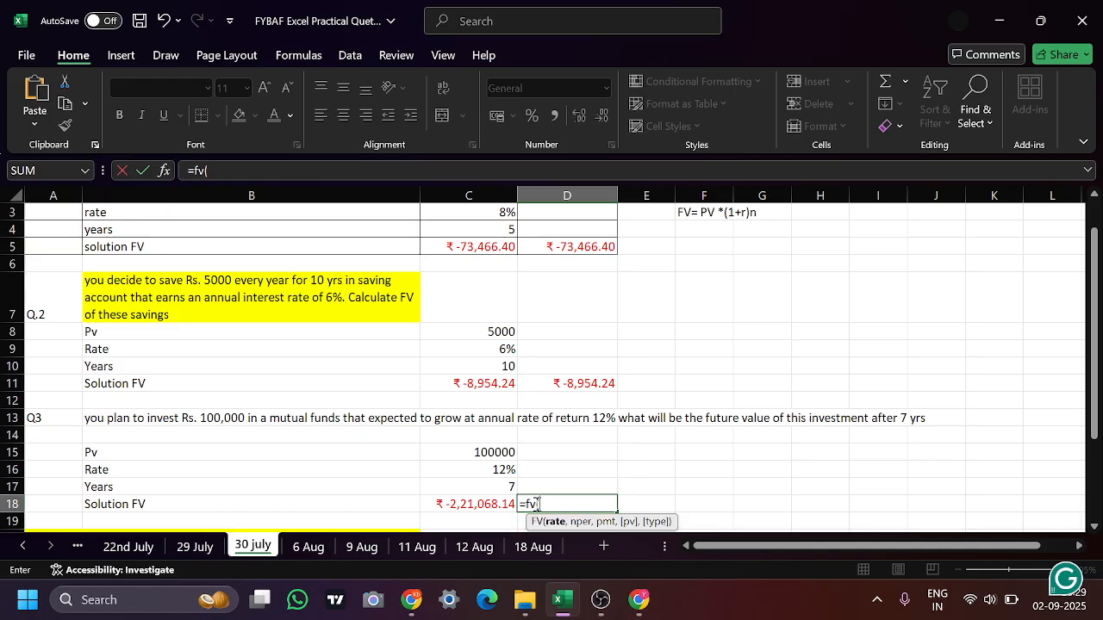
left_click(502, 470)
type(",")
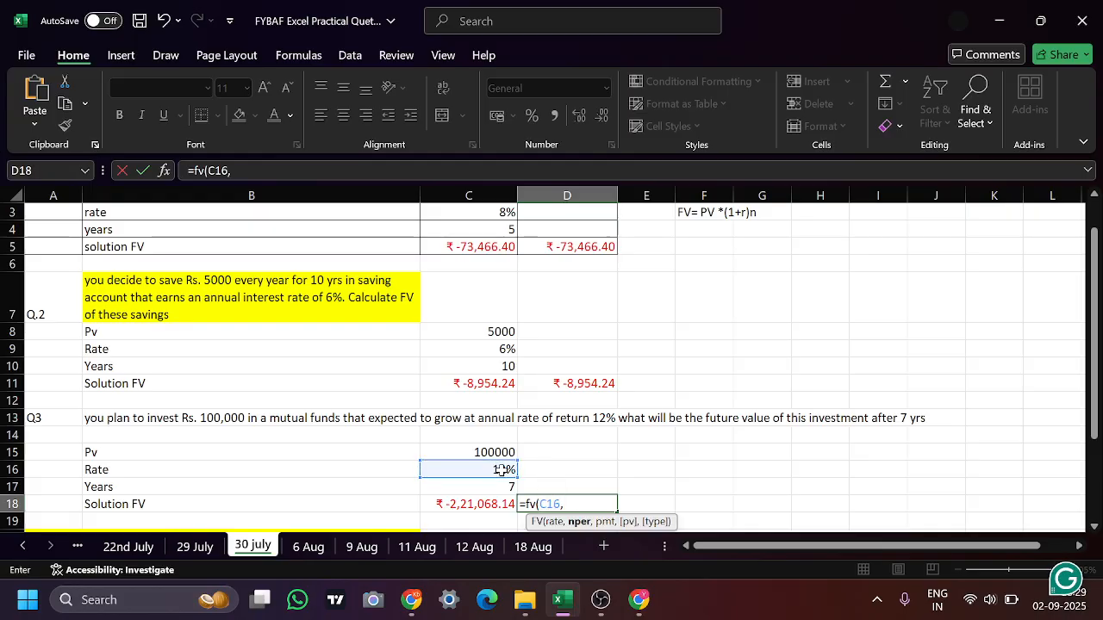
left_click(472, 484)
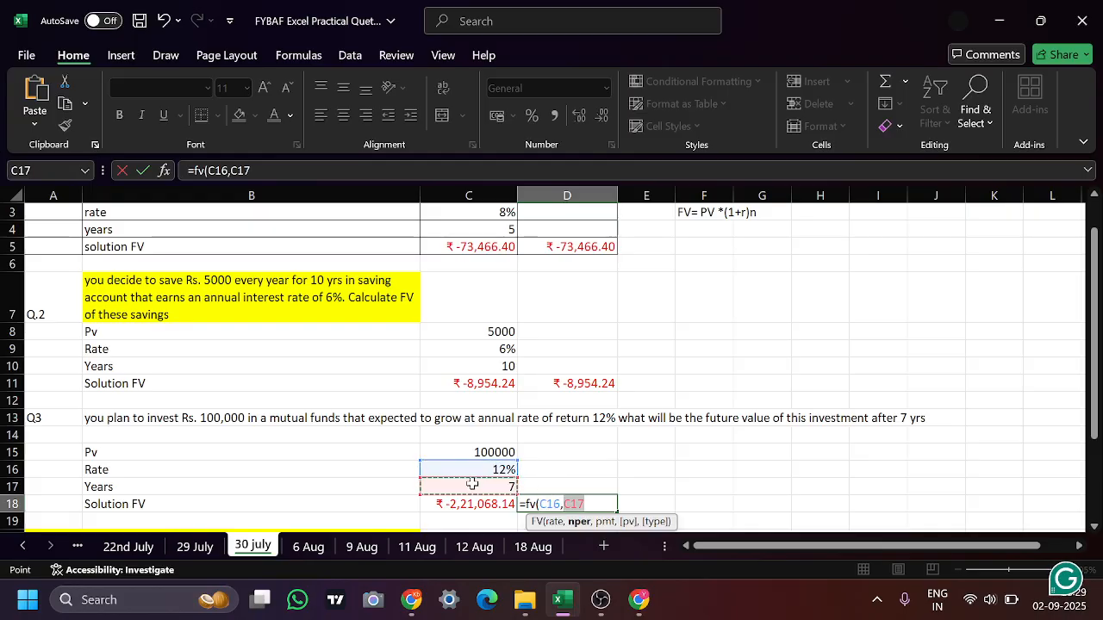
type(",")
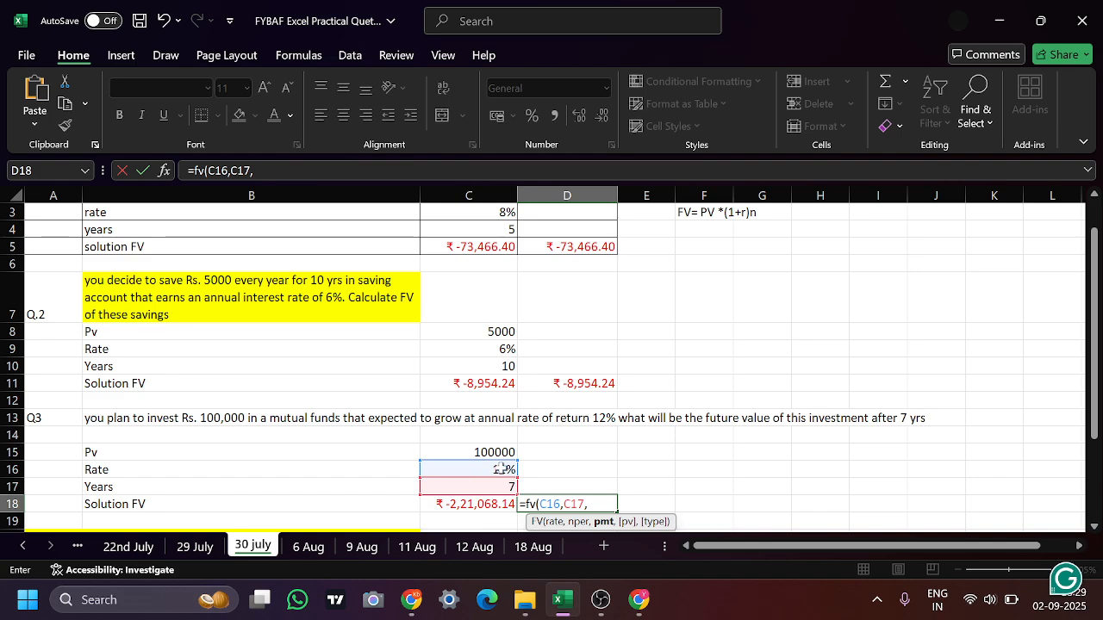
type("0,")
left_click(500, 451)
type(",")
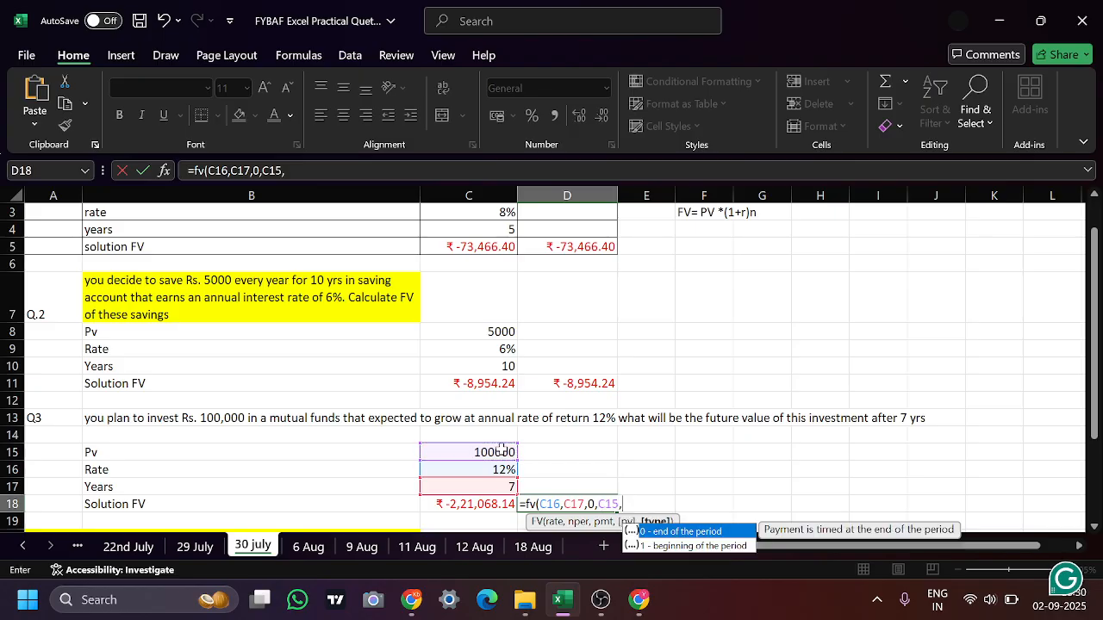
type("0)")
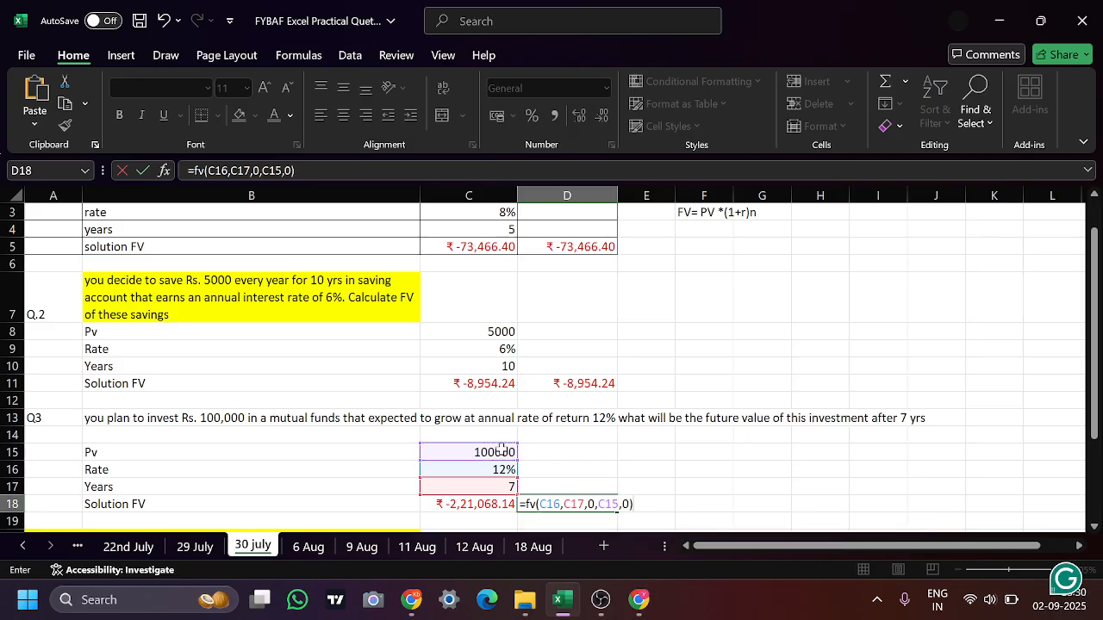
key("Return")
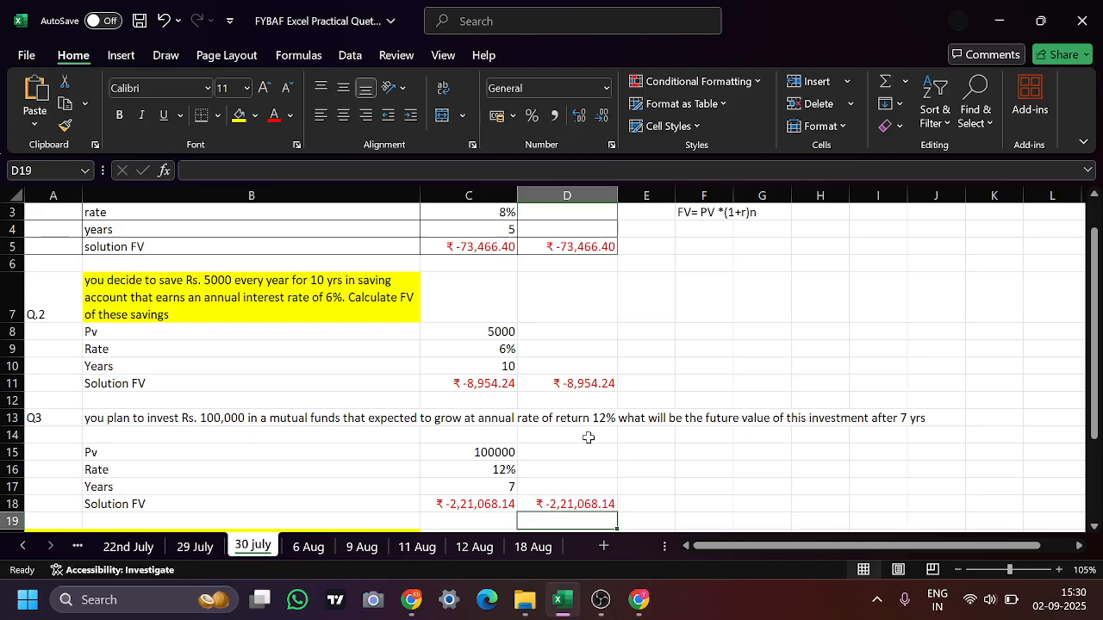
Review the Q 4 quarterly compounding question in B20 and its years and rate rows below
left_click(508, 484)
key("Down")
key("Down")
key("Down")
key("Down")
key("Down")
key("Down")
key("Down")
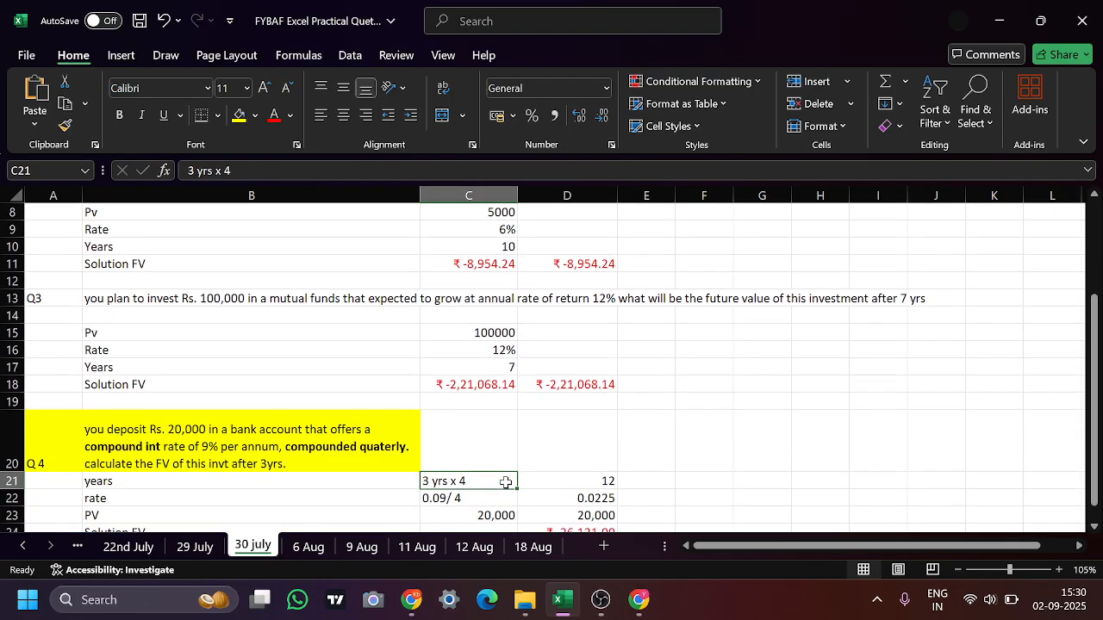
key("Down")
key("Down")
key("Down")
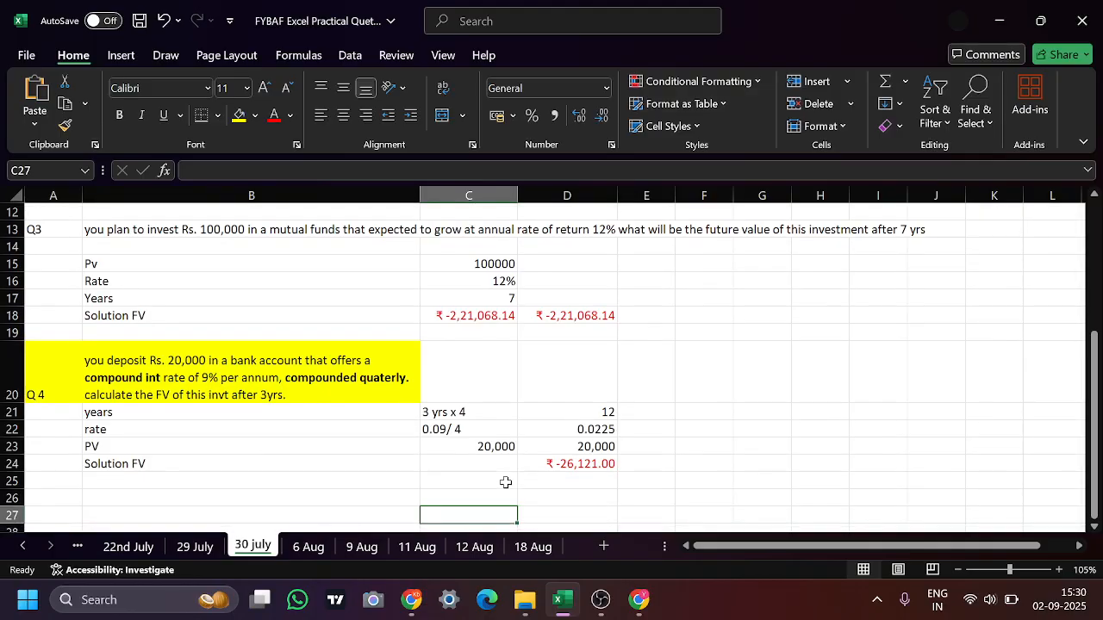
left_click(295, 386)
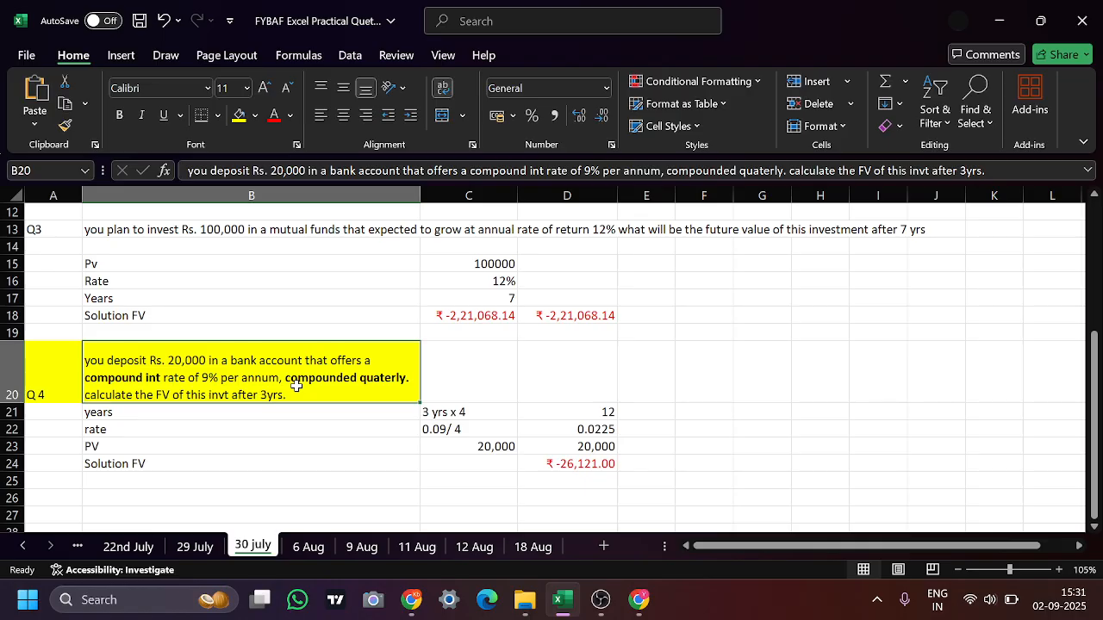
left_click(294, 413)
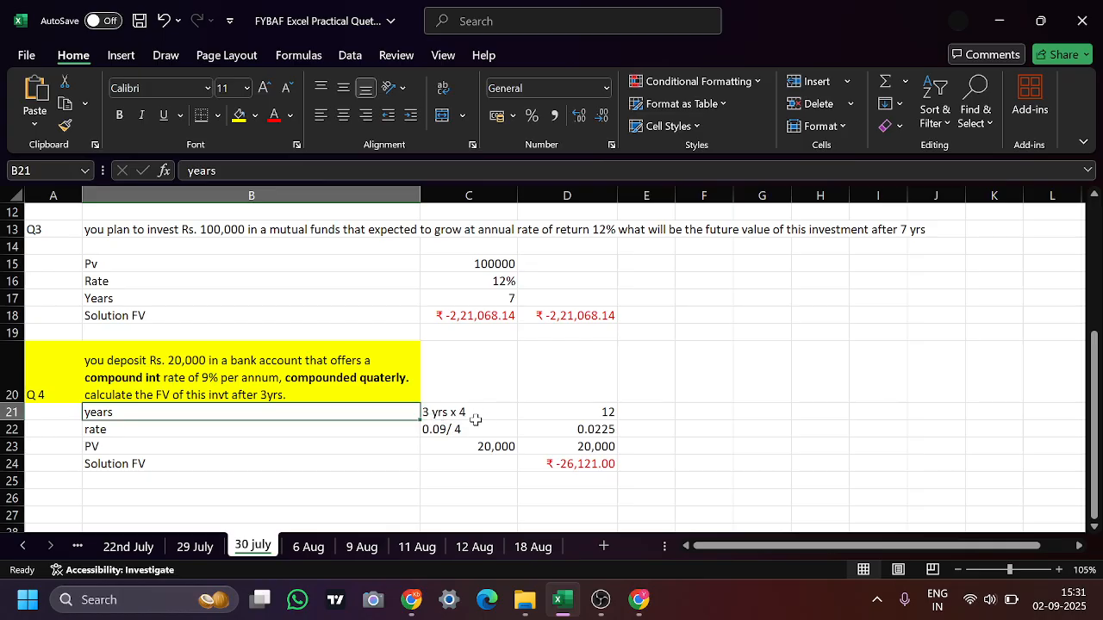
left_click(577, 414)
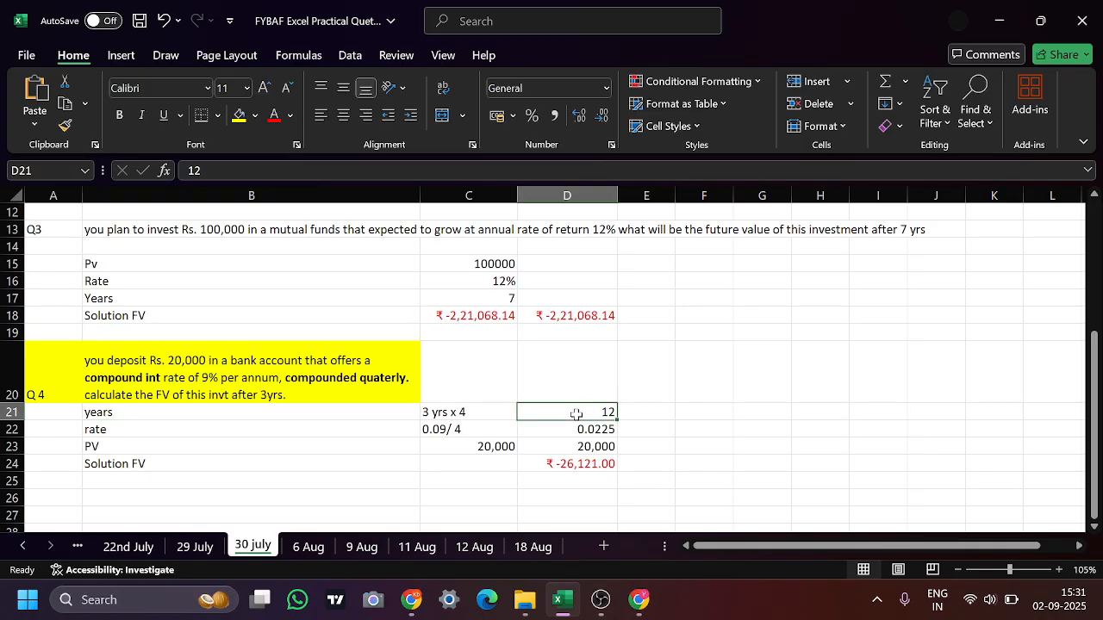
left_click(255, 436)
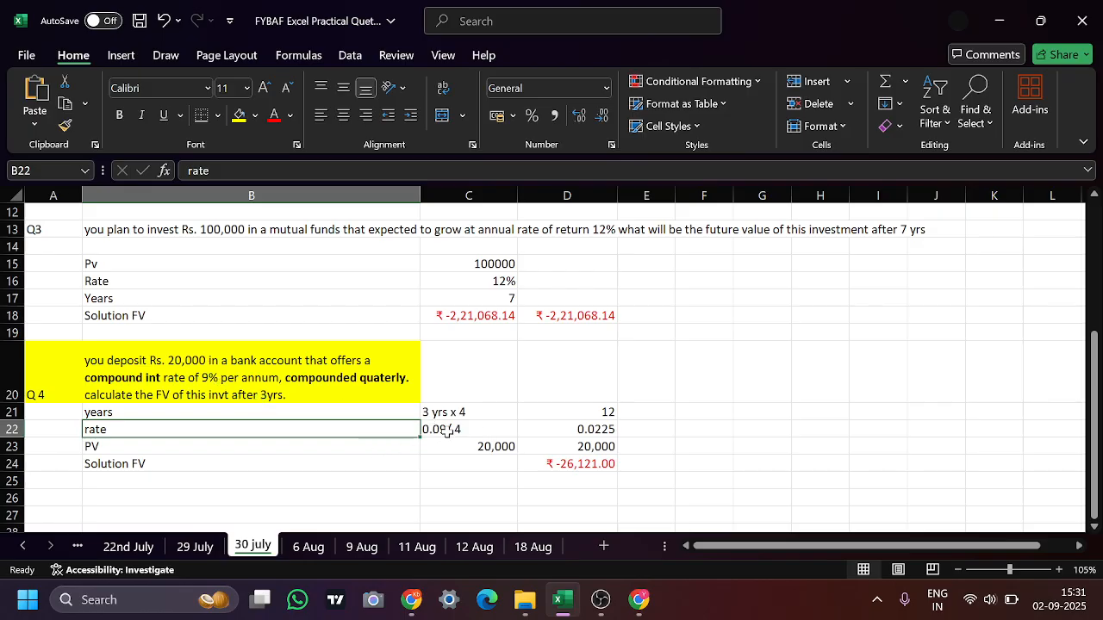
Enter 9 in E21 and 100 in F21 beside the Q 4 years row
left_click(661, 412)
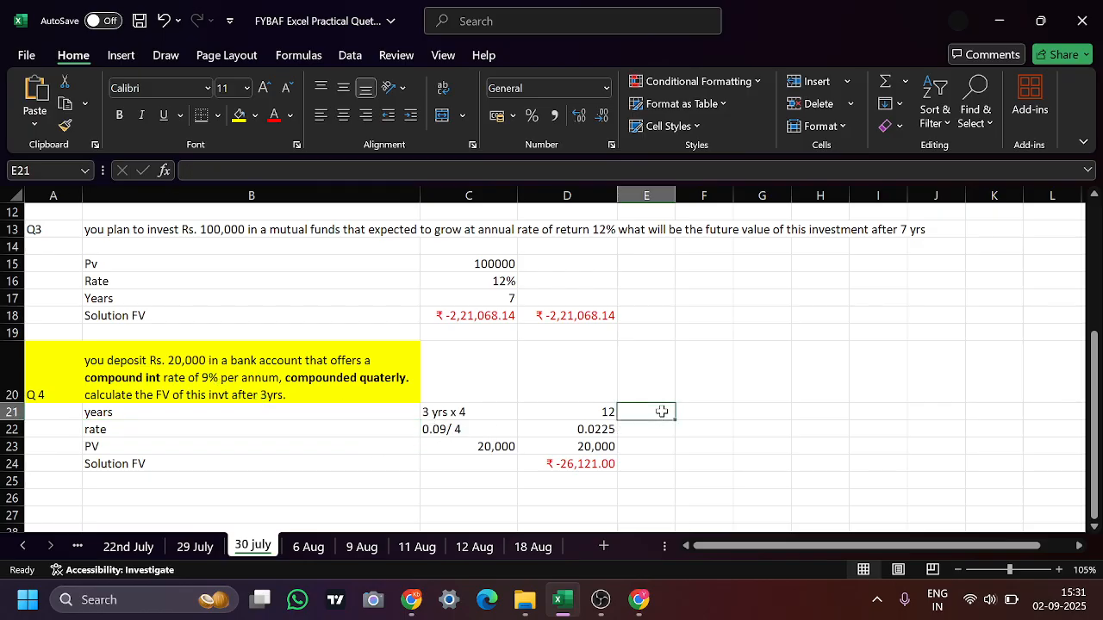
type("9")
key("Tab")
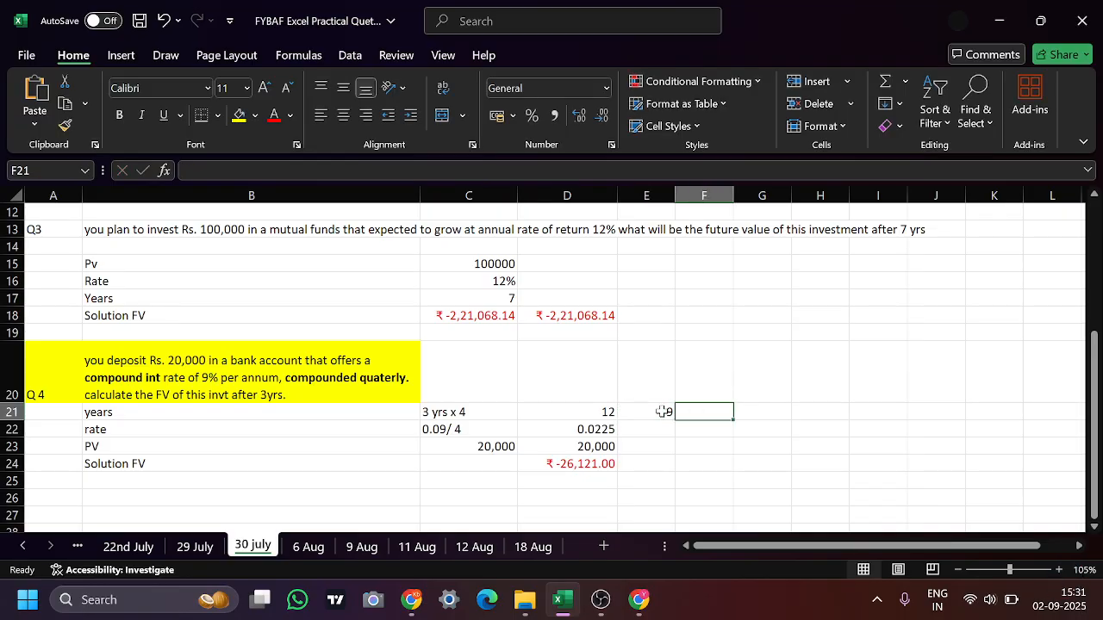
type("100")
key("Tab")
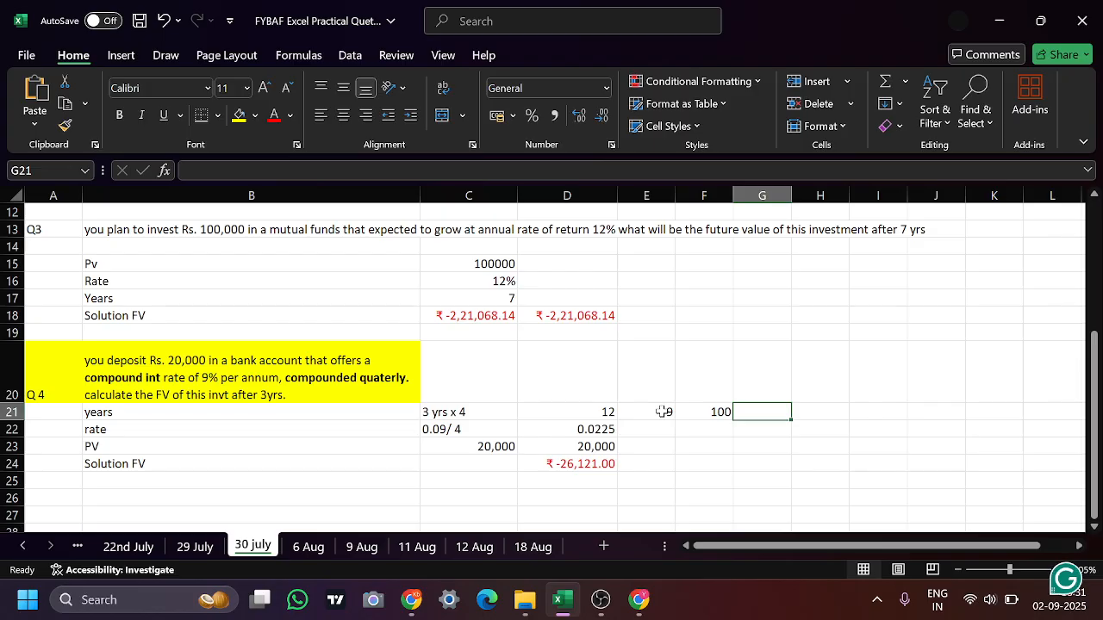
Enter the formula =E21/F21 in G21 to convert the 9% annual rate to a decimal
type("=9")
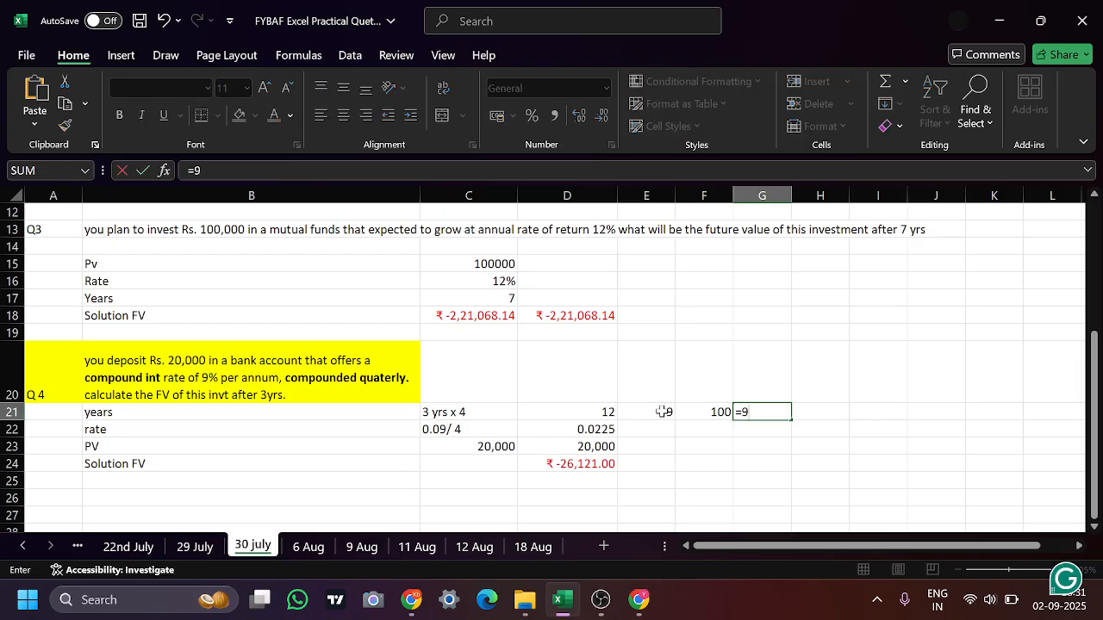
type("/")
key("BackSpace")
key("BackSpace")
left_click(661, 412)
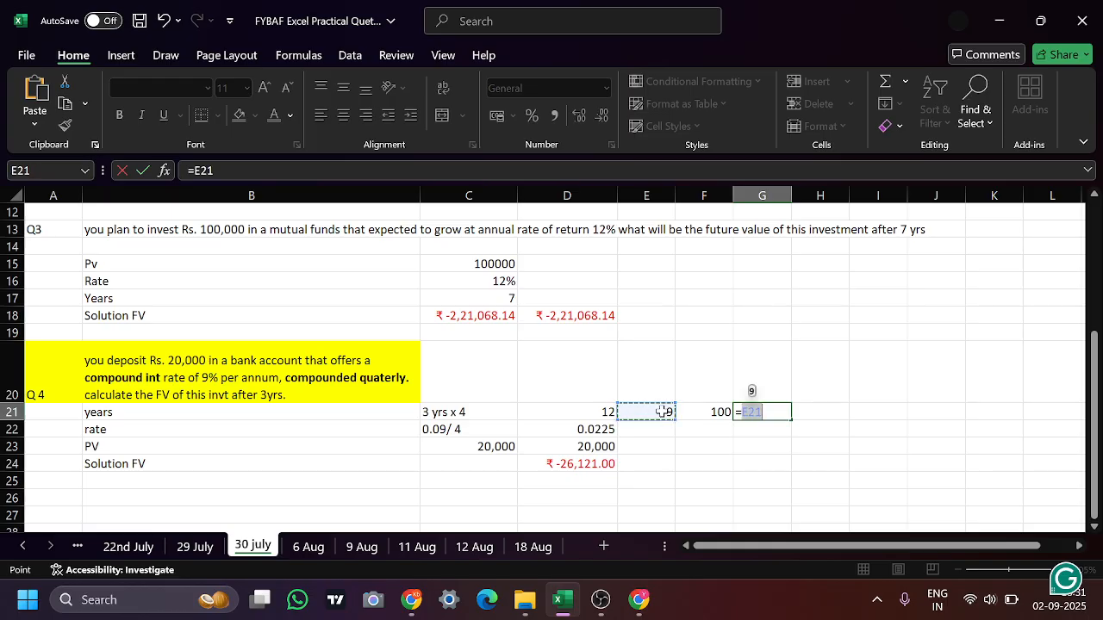
type("/")
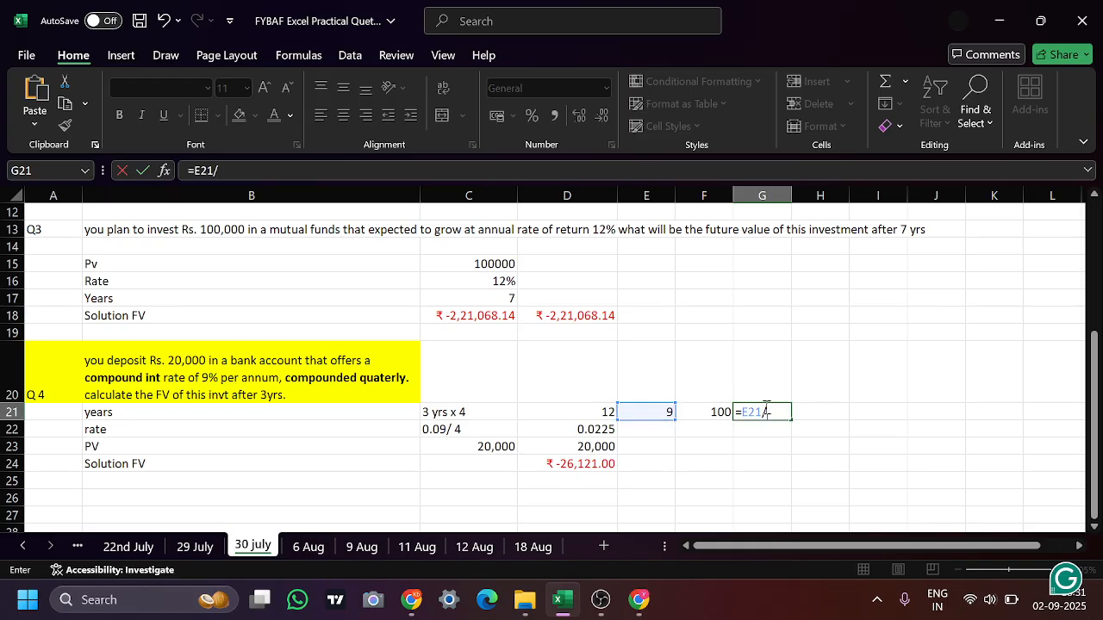
left_click(709, 413)
key("Return")
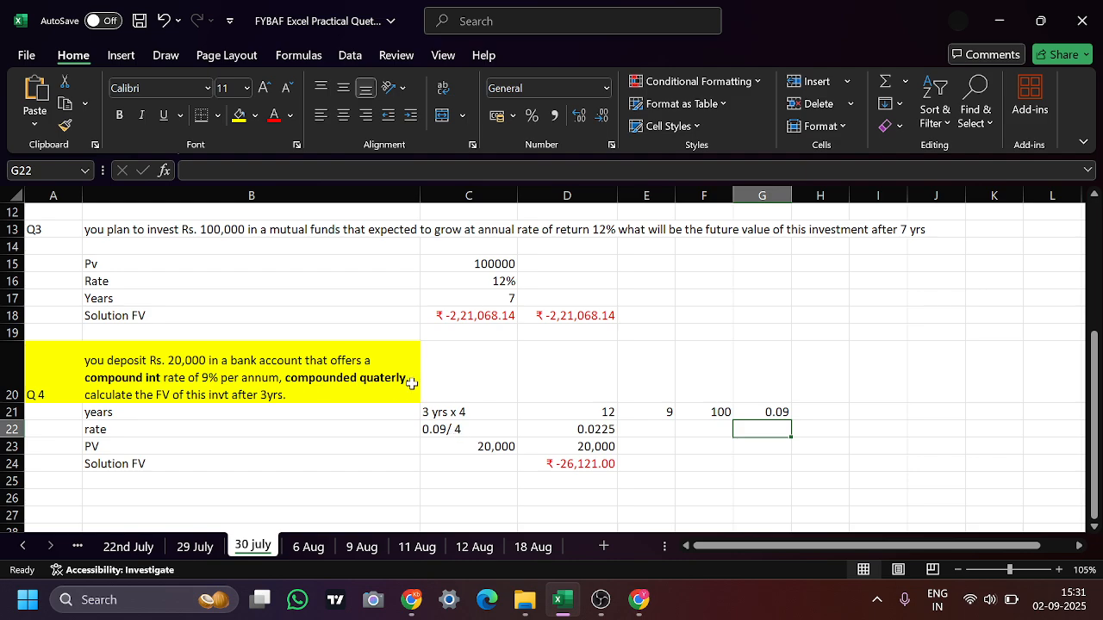
Check the Q 4 quarterly rate in D22 and the existing future value formula in D24
left_click(600, 429)
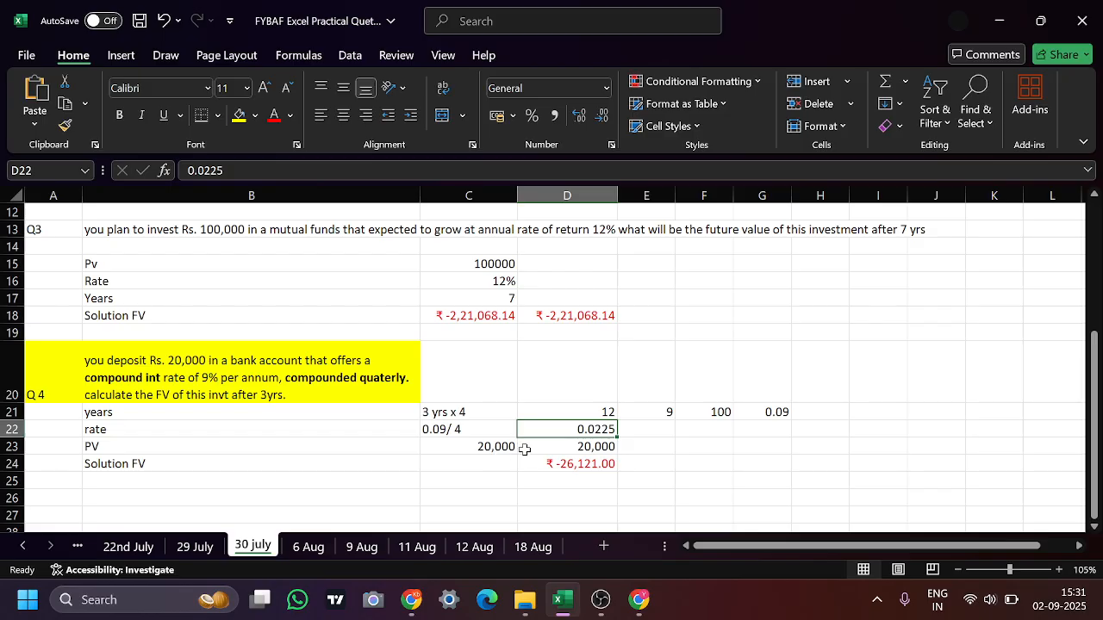
left_click(222, 464)
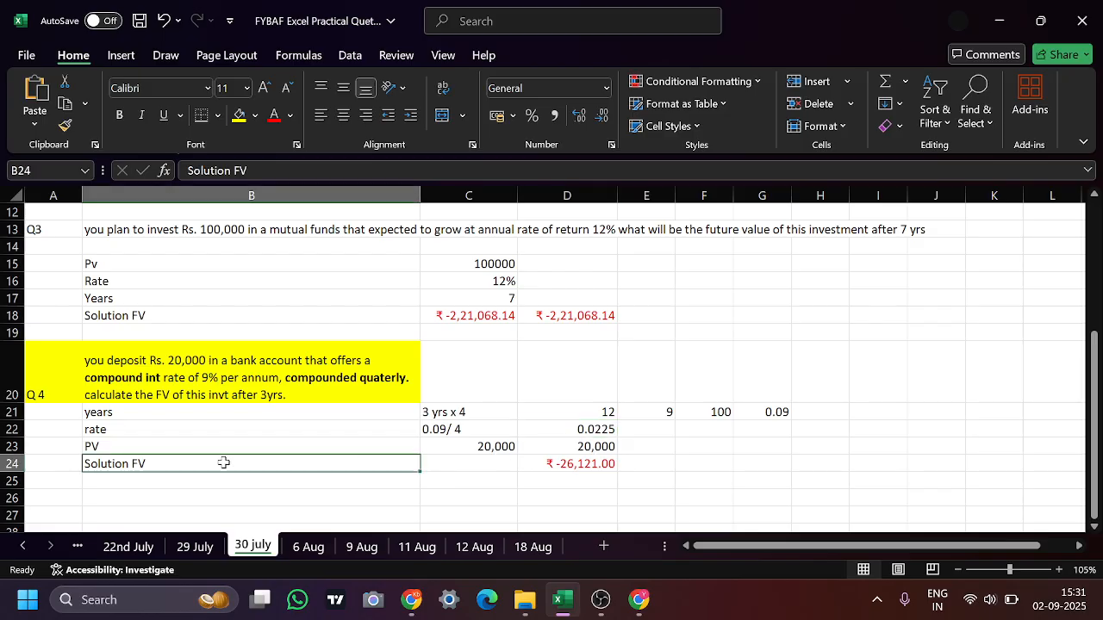
left_click(583, 464)
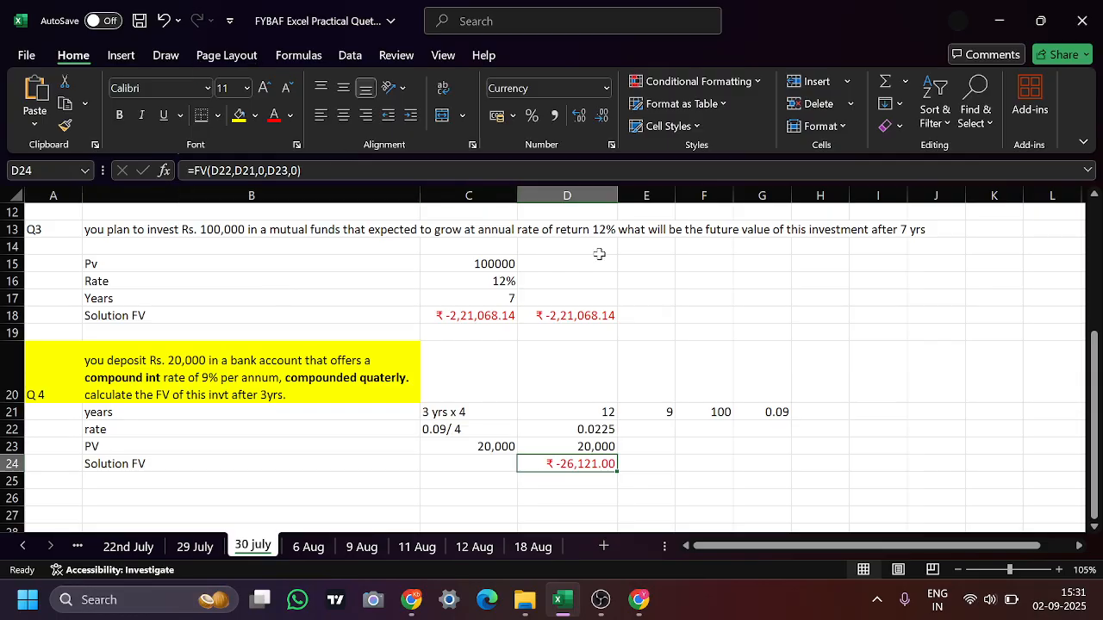
Enter the Q 4 future value formula in E24 as =FV(D22,D21,0,C23,0)
left_click(645, 464)
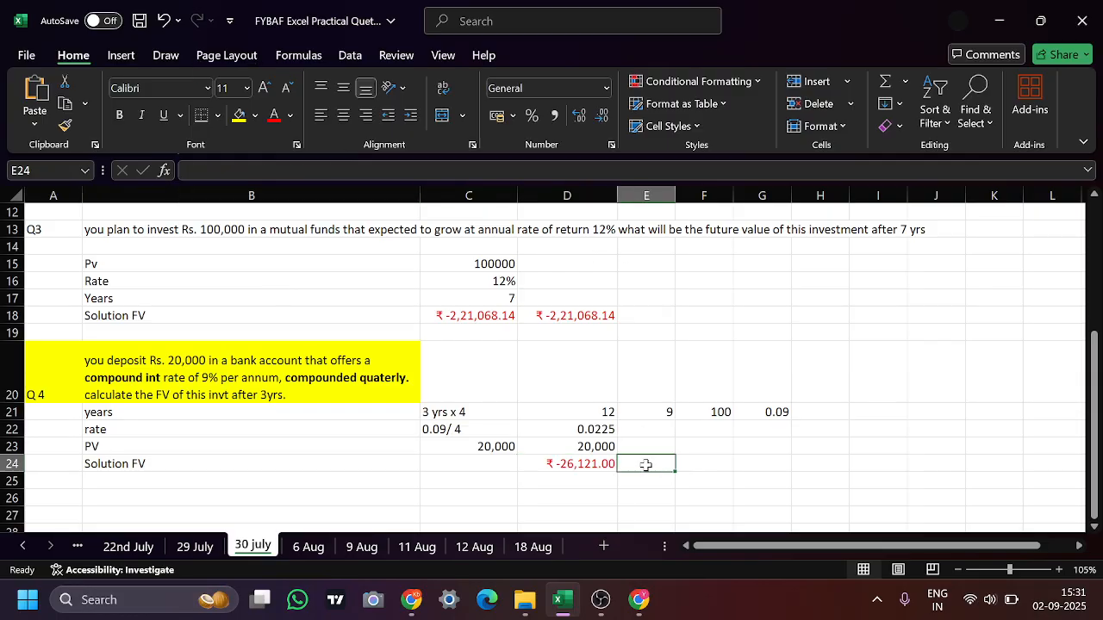
type("=")
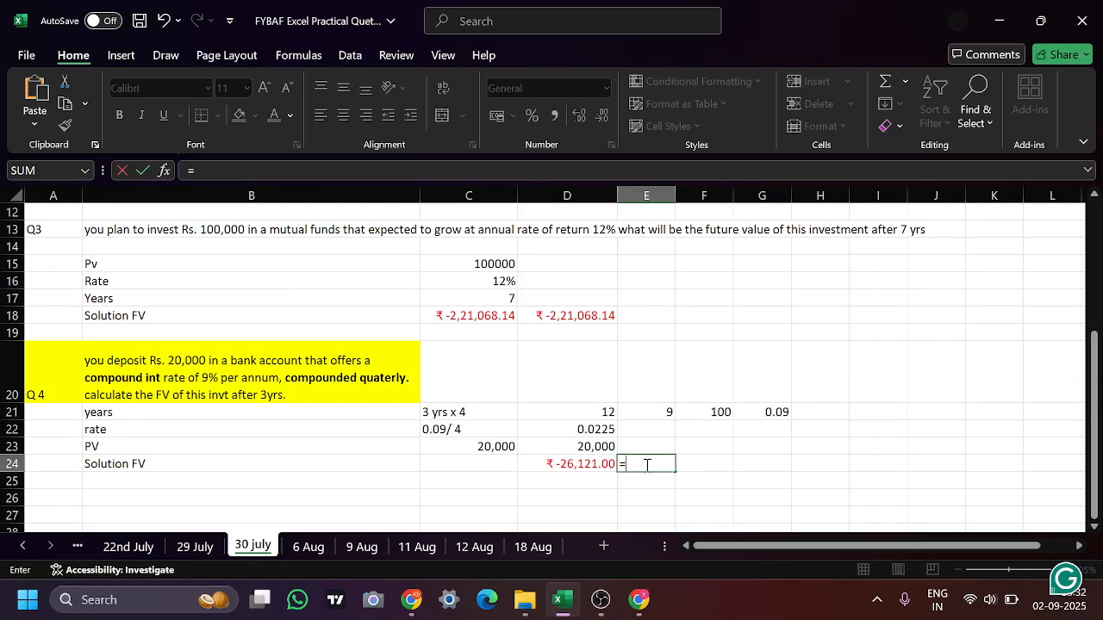
type("fv")
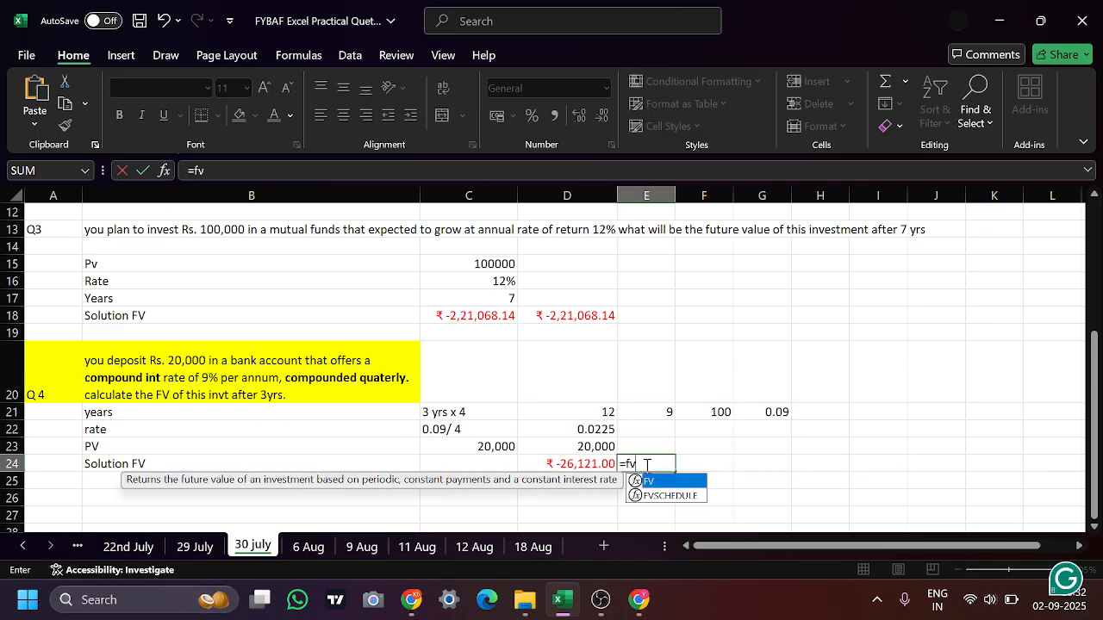
type(")")
key("BackSpace")
type("(")
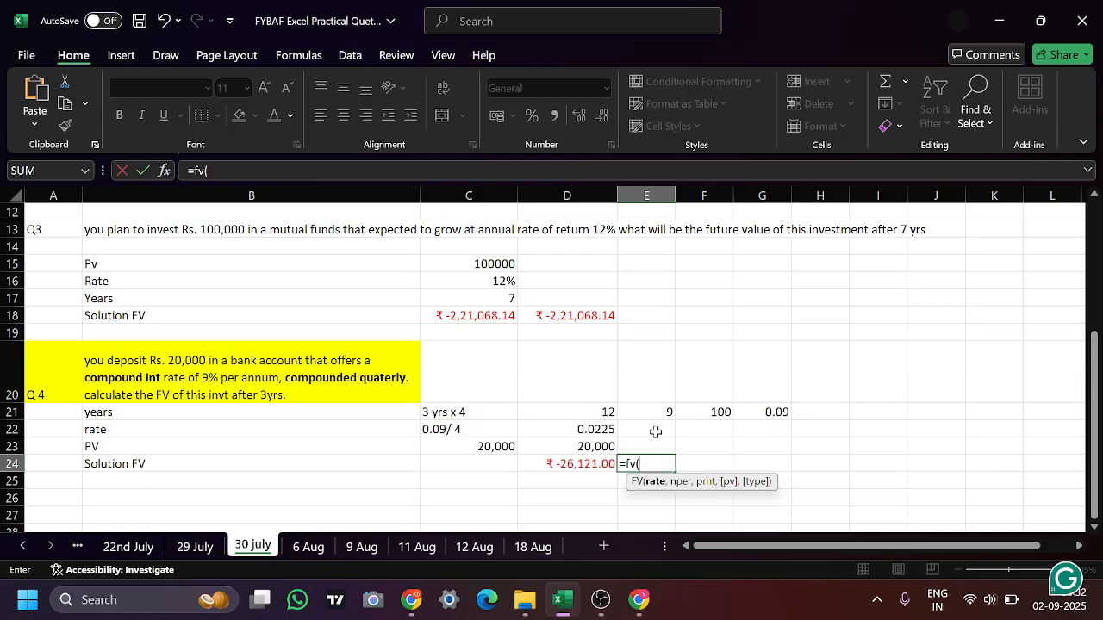
left_click(580, 433)
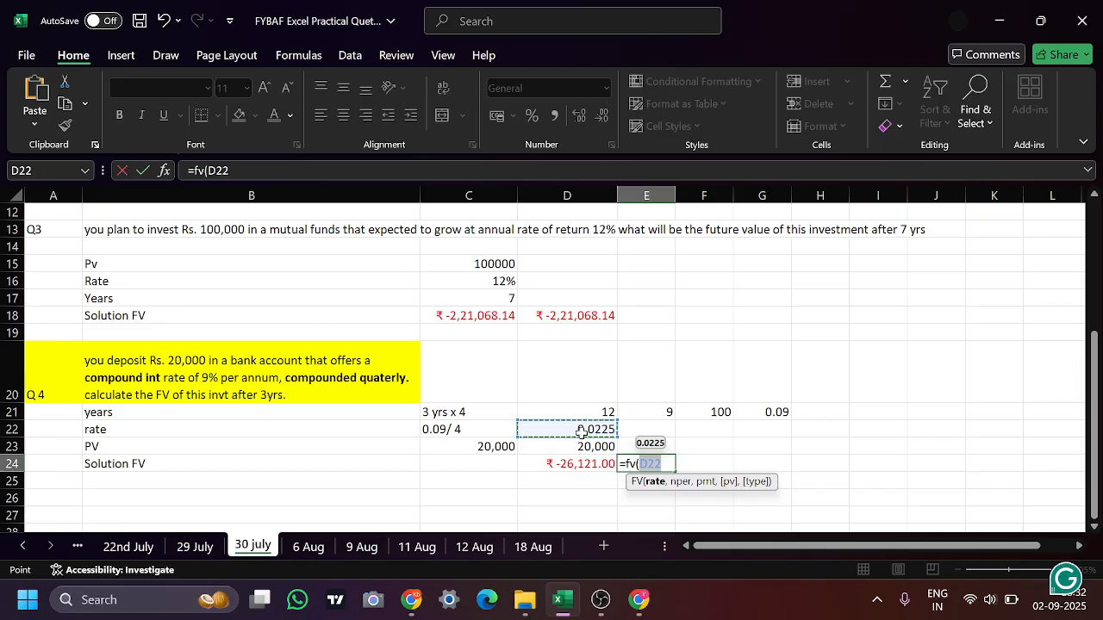
type(",")
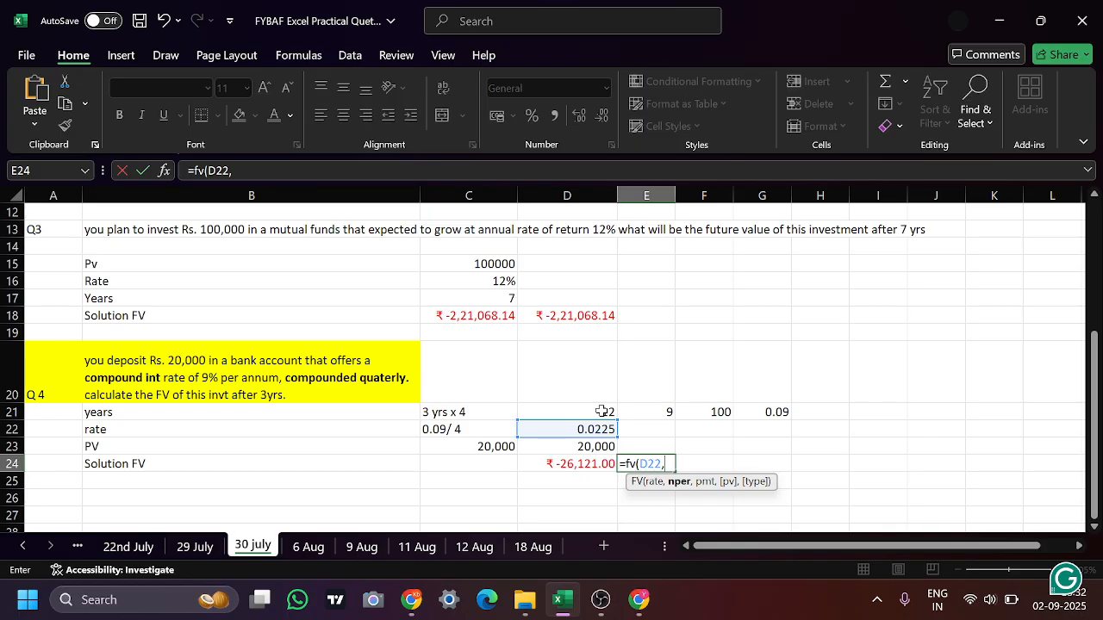
left_click(602, 412)
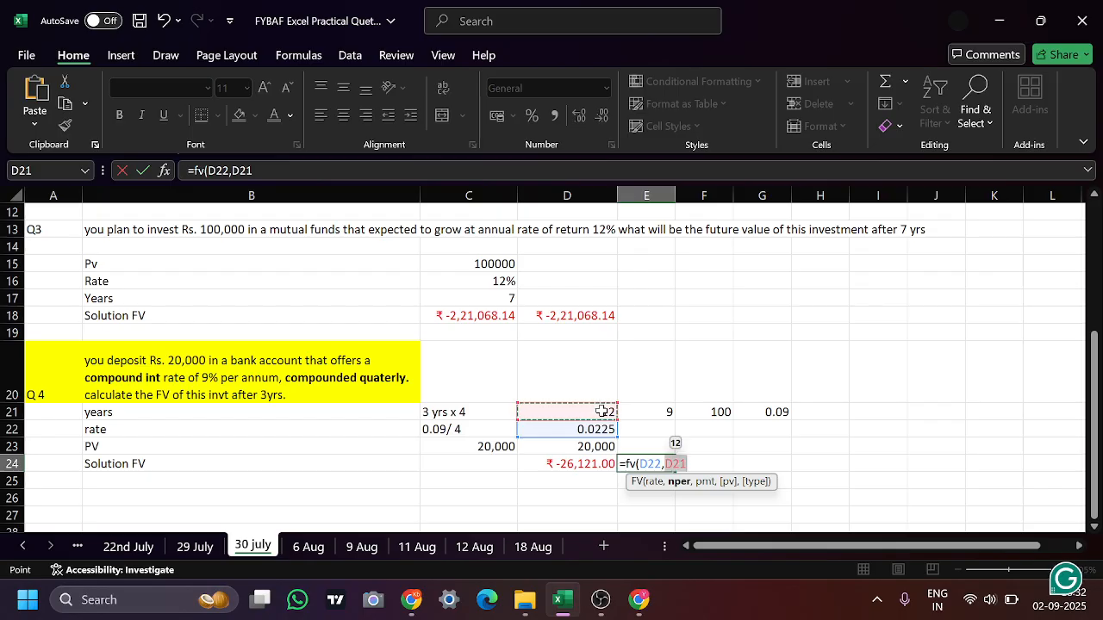
type(",")
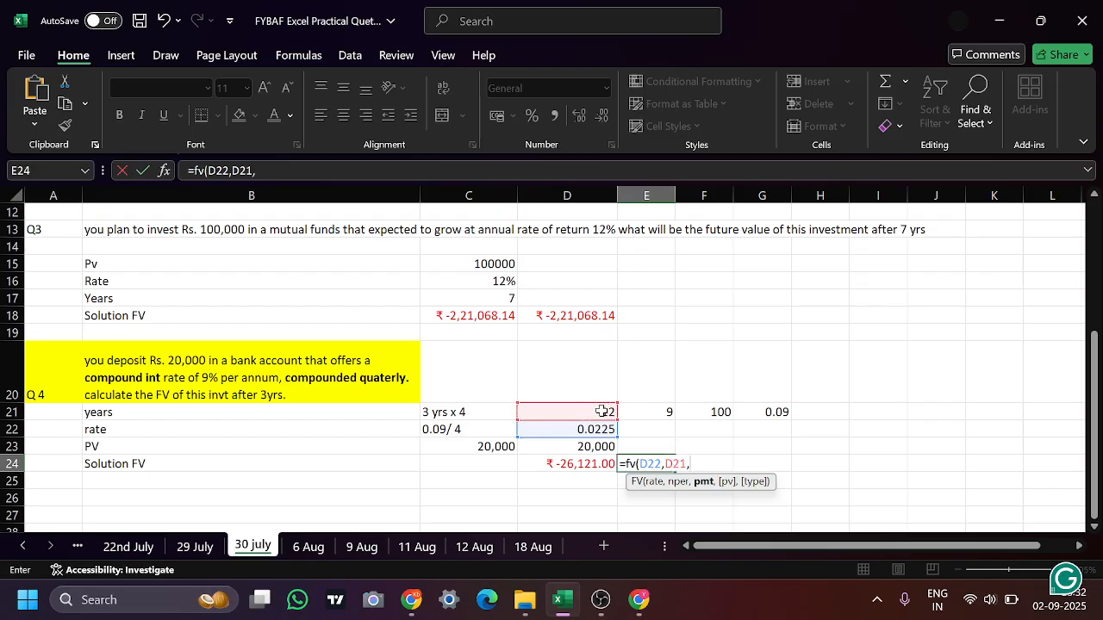
type("0,")
left_click(461, 447)
type(",0")
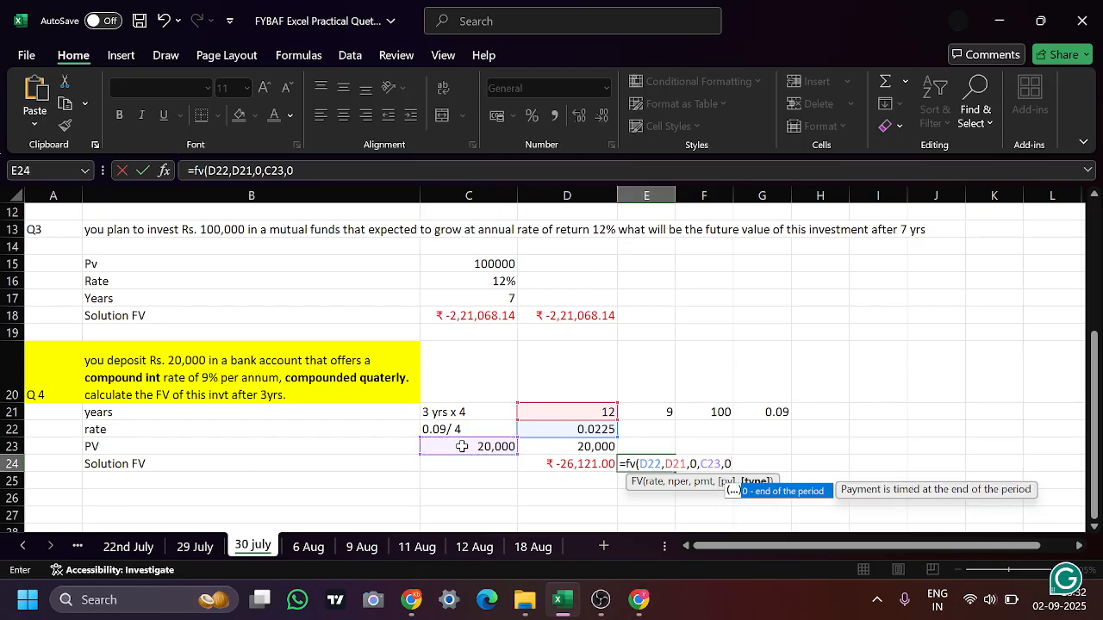
key("Return")
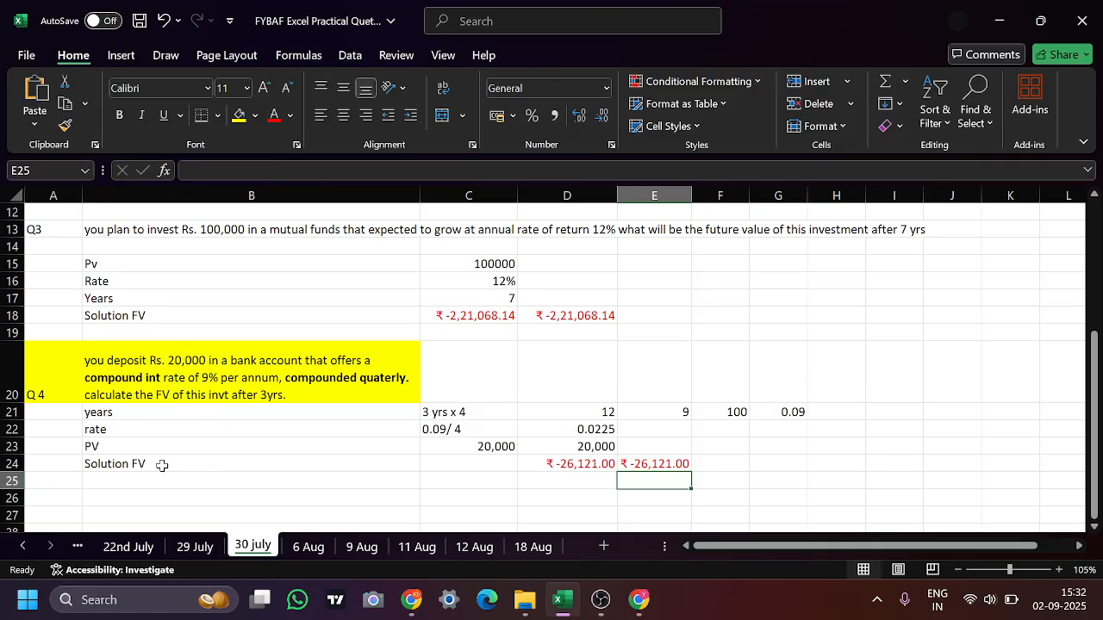
Check the Q 4 present value in C23, the new formula in E24 and the rate in D22
left_click(474, 445)
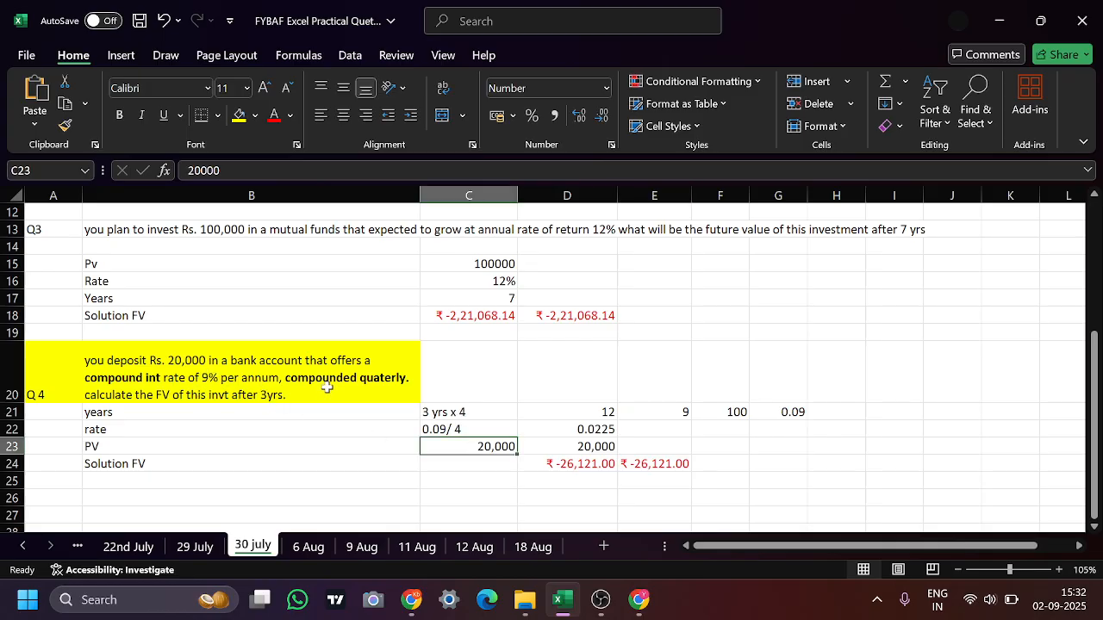
left_click(630, 466)
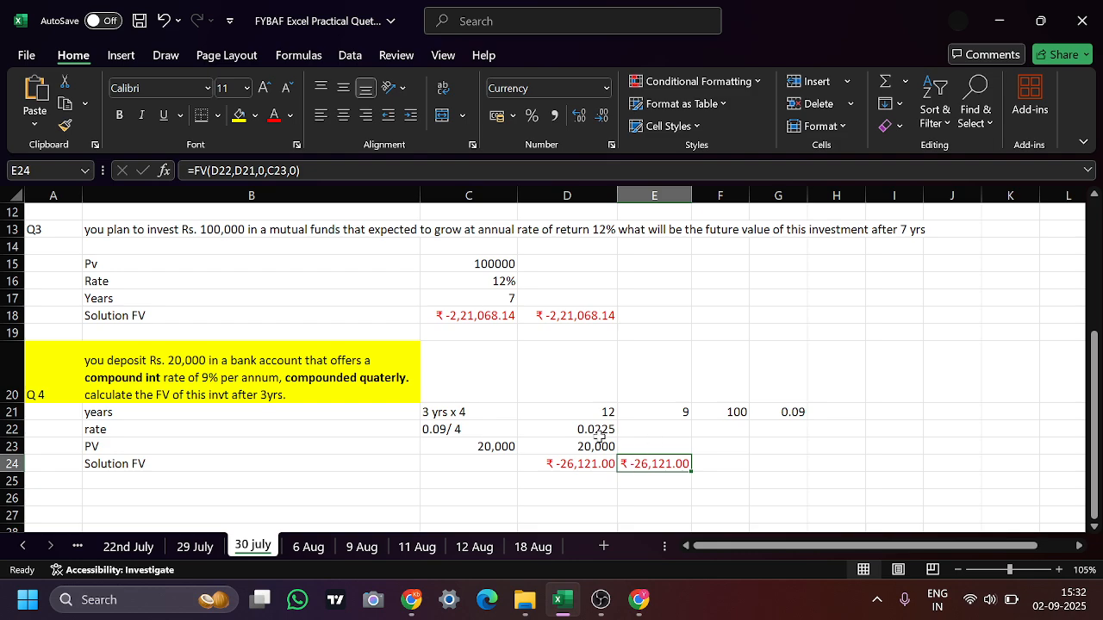
left_click(606, 432)
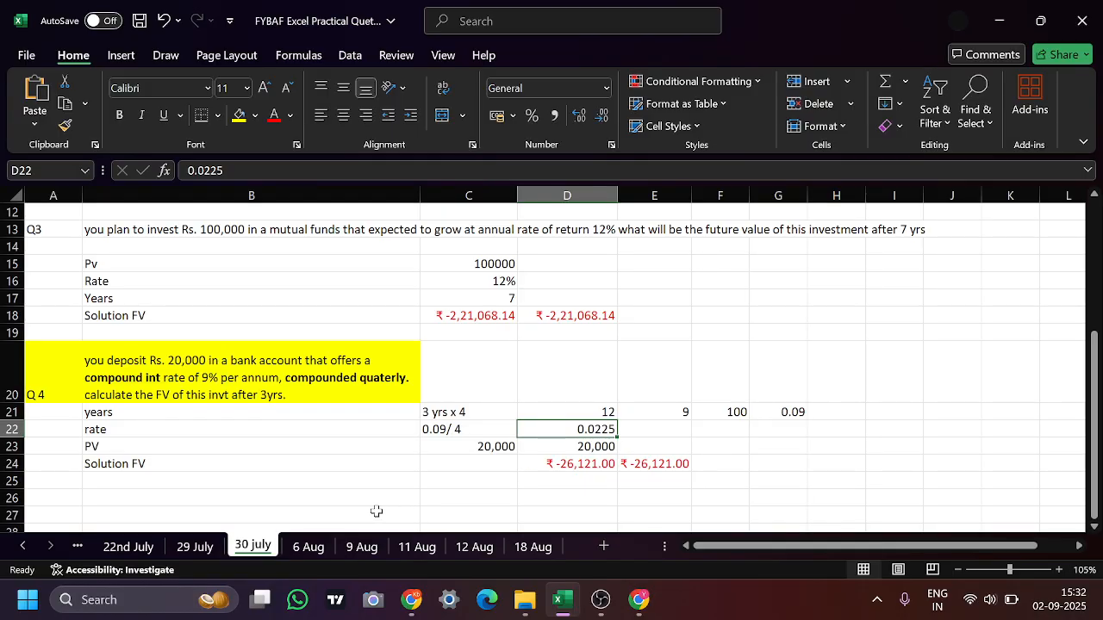
mouse_move(581, 595)
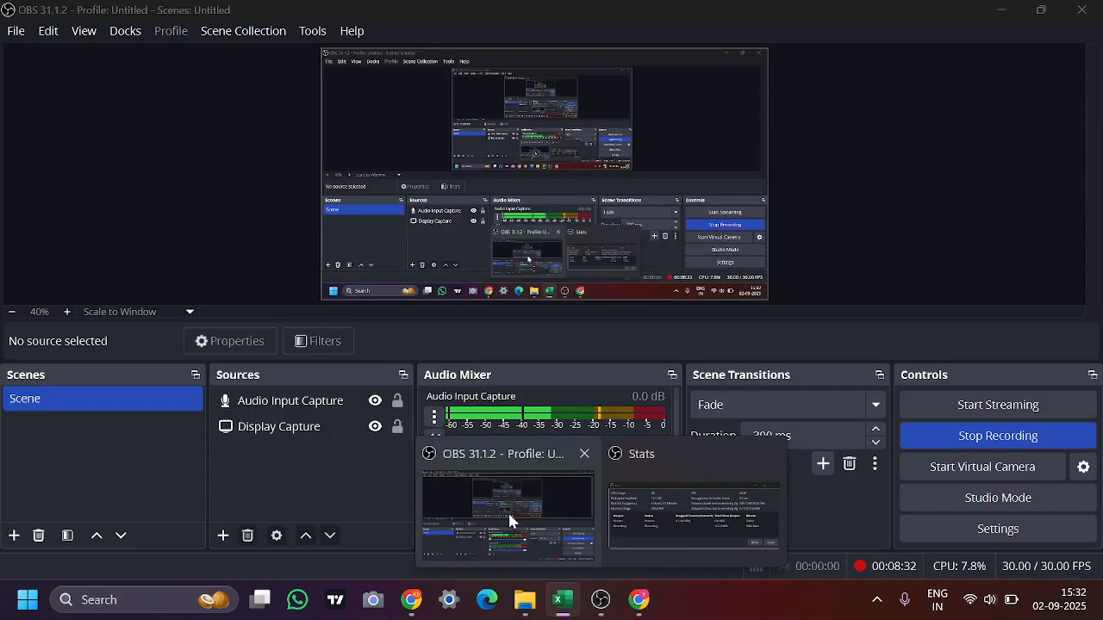
left_click(510, 520)
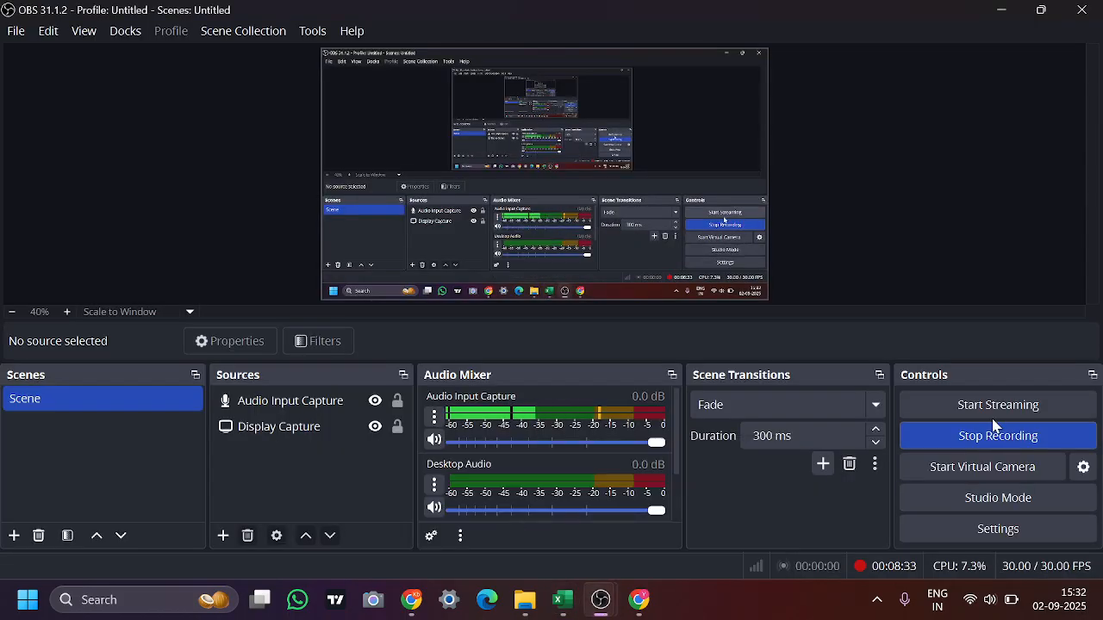